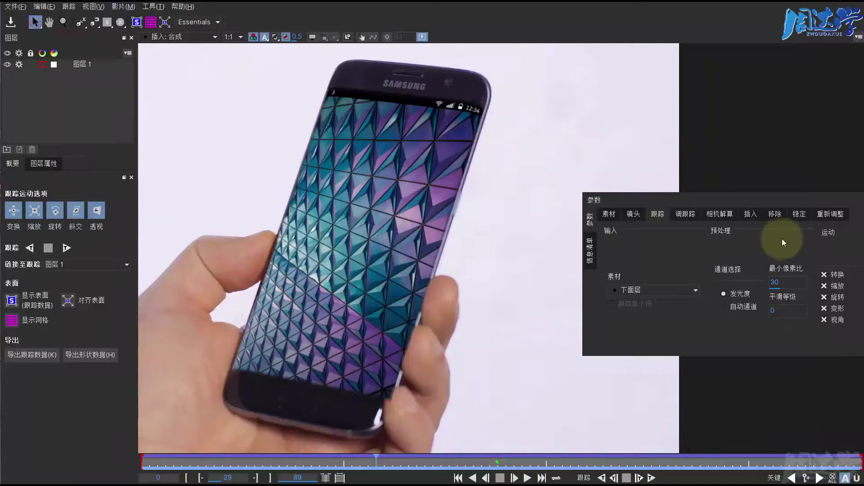
Step: Show the insert's blending options under the 插入 tab and move the settings panel off the phone
left_click(750, 215)
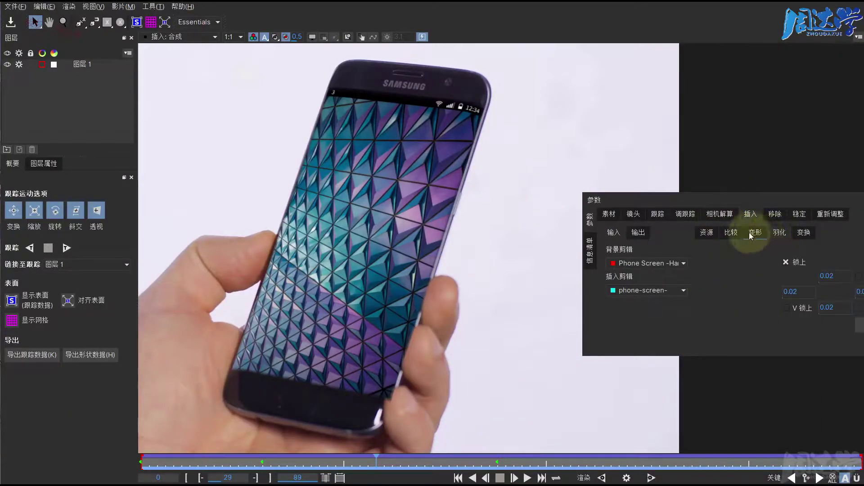
left_click(731, 232)
left_click_drag(815, 198, 763, 183)
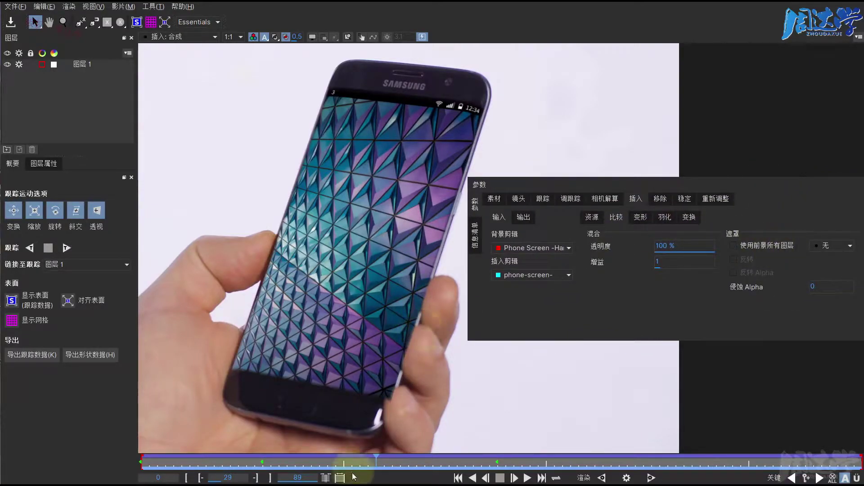
Step: Move the timeline to frame 23 and select Layer 1
left_click_drag(376, 463, 328, 469)
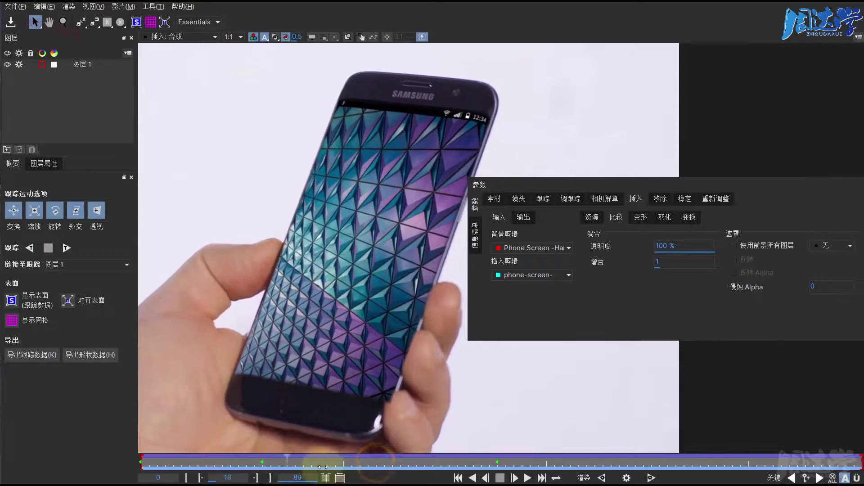
left_click(328, 468)
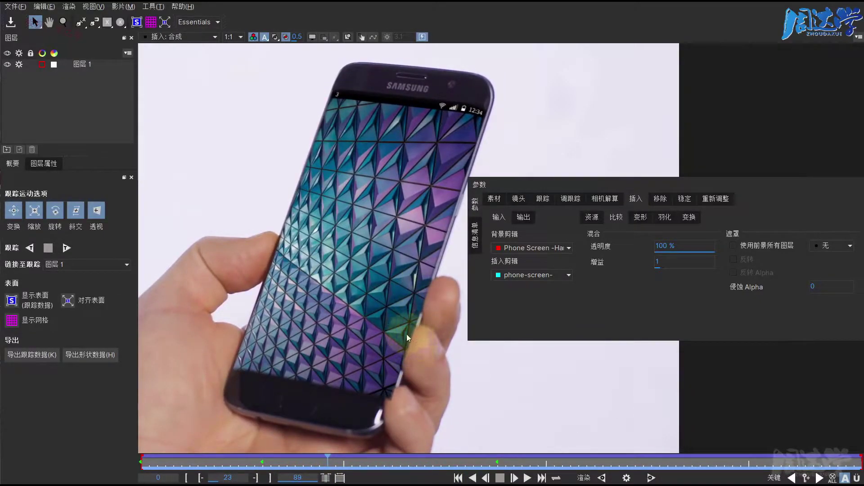
left_click(19, 64)
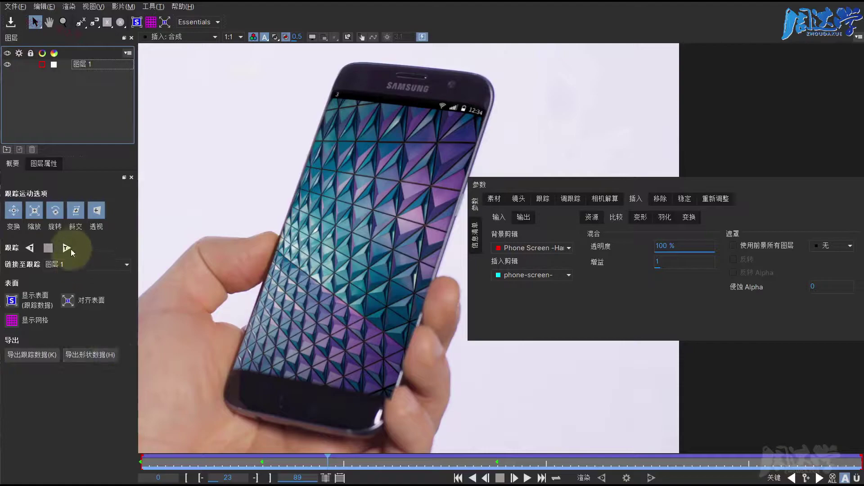
Step: Browse the 插入剪辑 list in the Parameters panel, leaving the insert clip unchanged
left_click(525, 276)
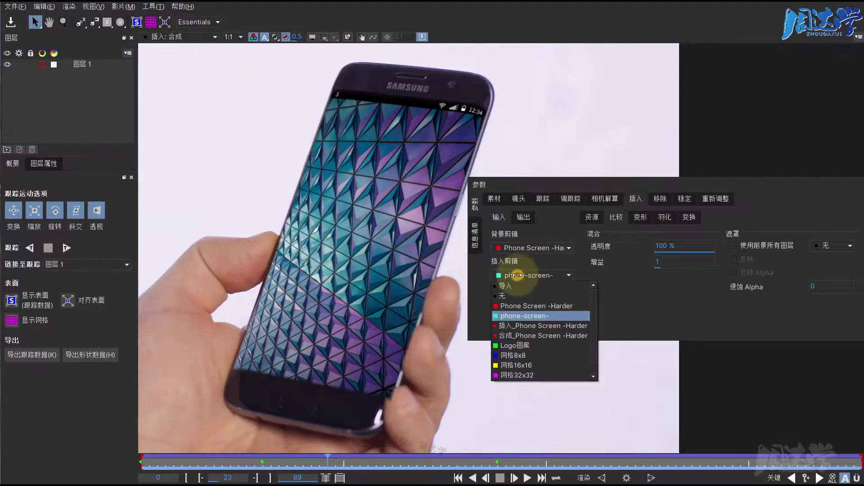
left_click(512, 295)
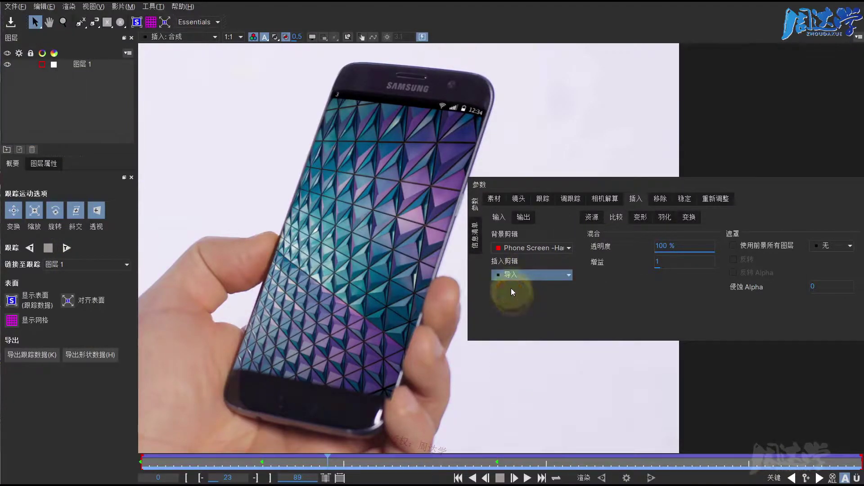
left_click(511, 275)
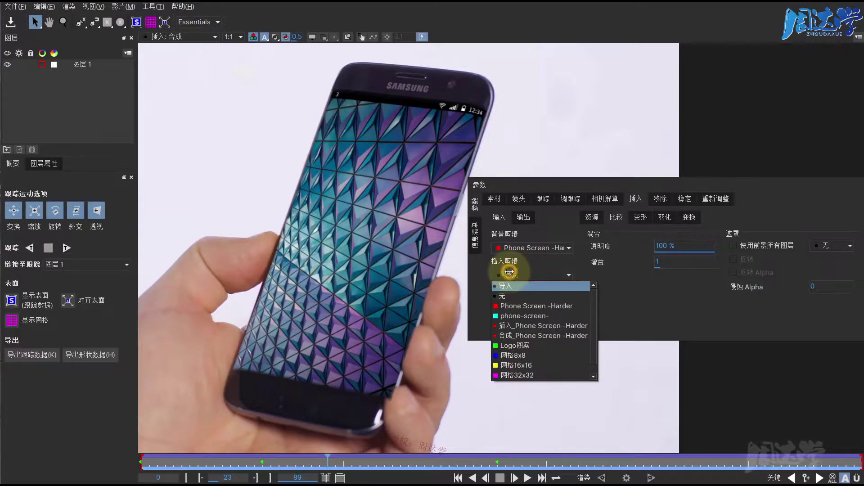
left_click(512, 295)
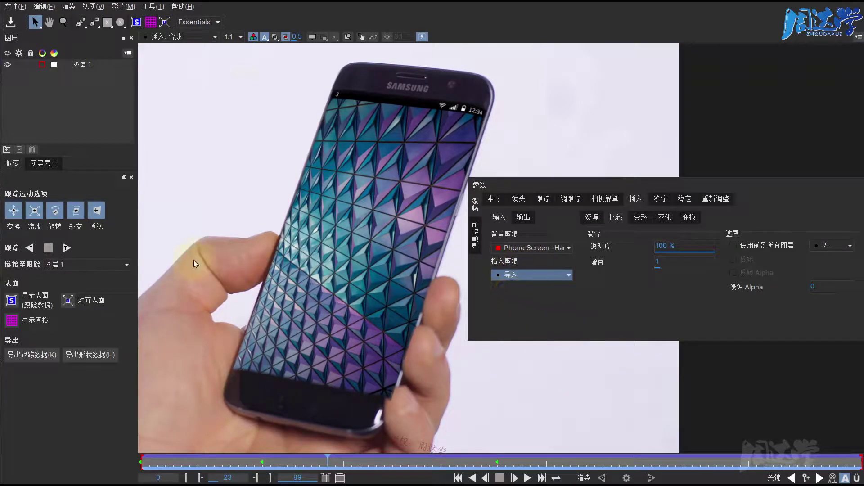
Step: Set Layer 1's insert clip to phone-screen- in its layer properties, then reselect Layer 1
left_click(39, 166)
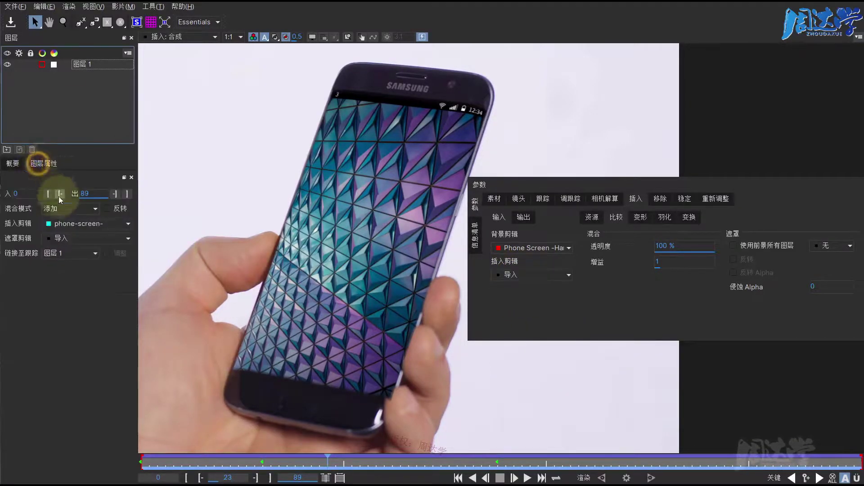
left_click(61, 224)
left_click(63, 245)
left_click(56, 105)
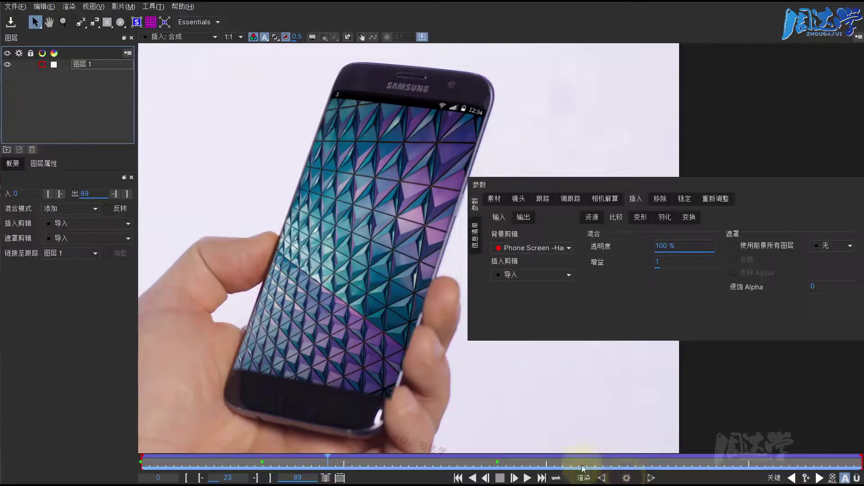
left_click(530, 388)
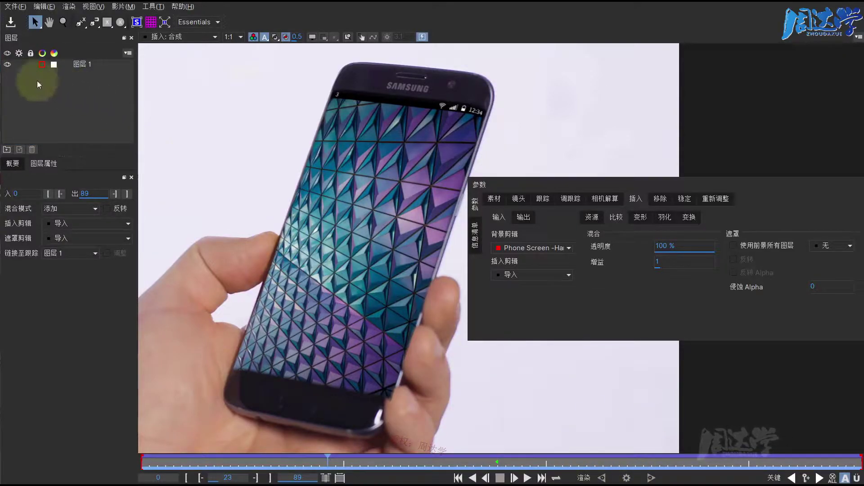
left_click(13, 66)
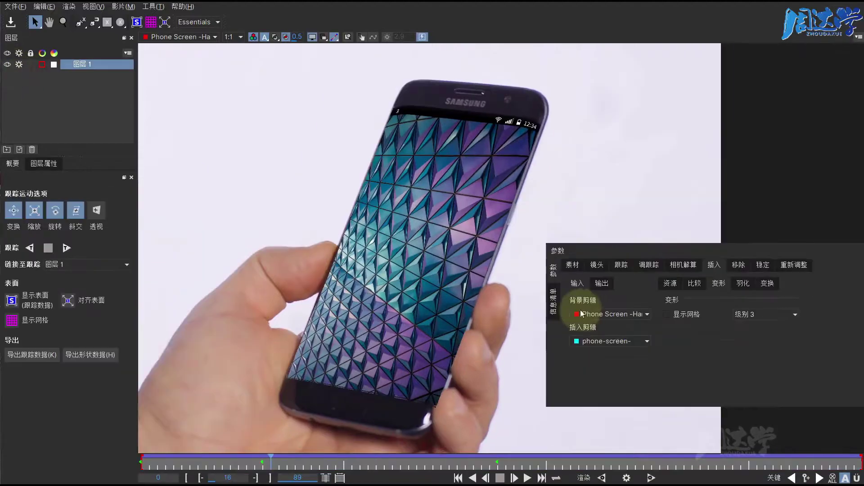
Step: Set the insert clip to 无 and show Layer 1's tracking parameters
left_click(589, 341)
left_click(585, 361)
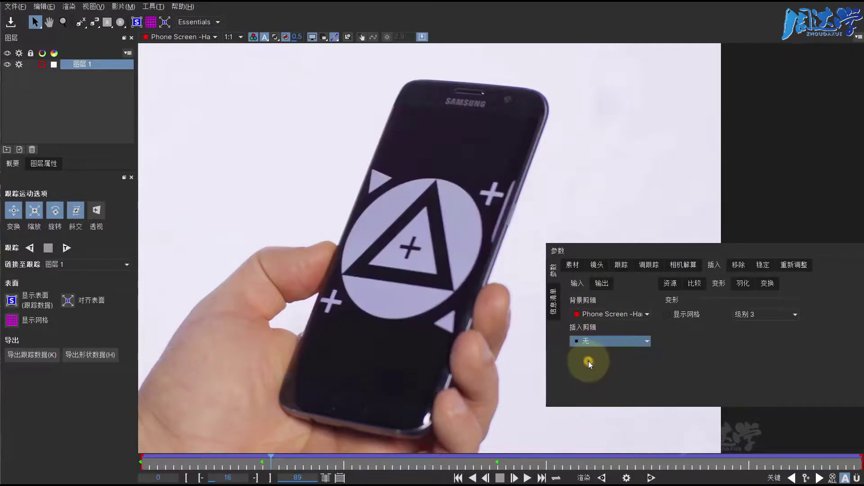
left_click(75, 63)
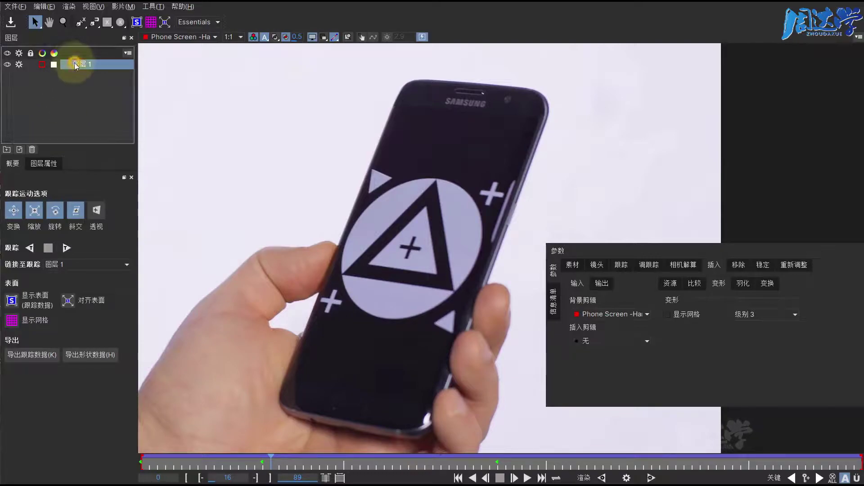
left_click(606, 268)
left_click(620, 266)
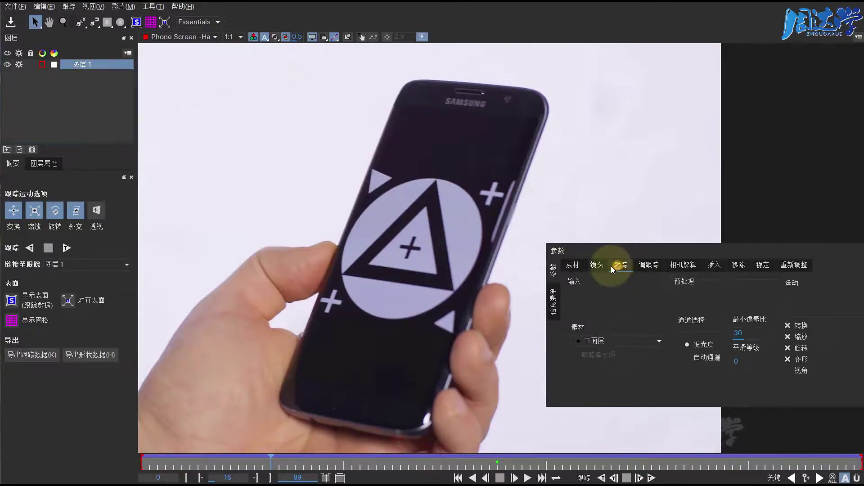
Step: Turn on the spline and surface overlays for Layer 1's track
left_click(323, 37)
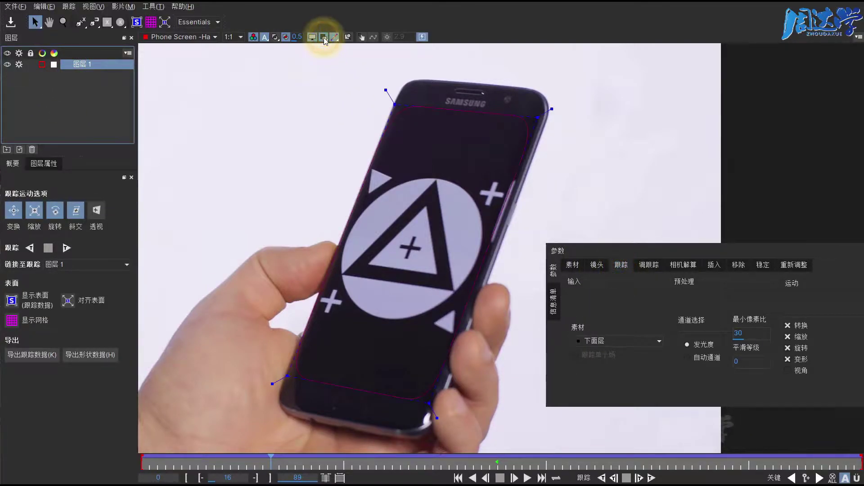
left_click(323, 38)
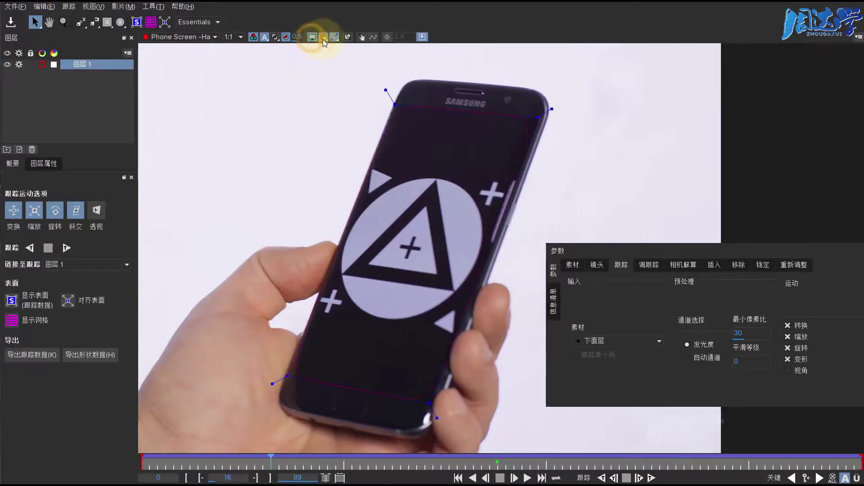
left_click(334, 38)
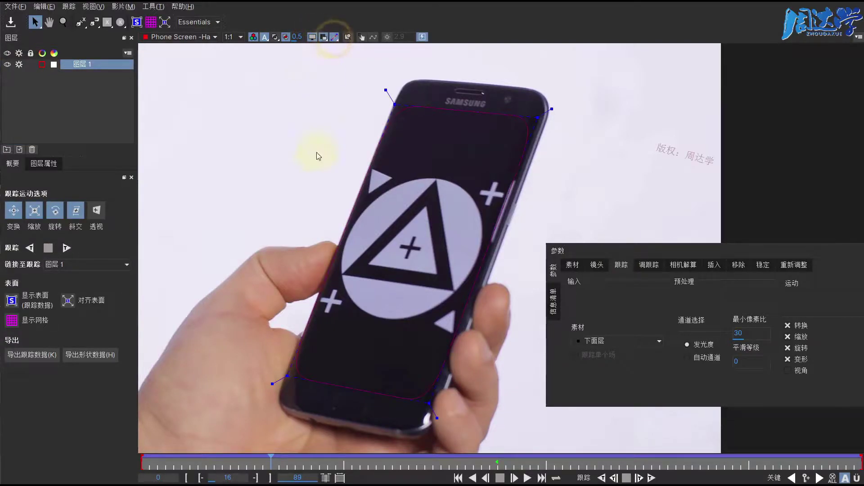
left_click(356, 294)
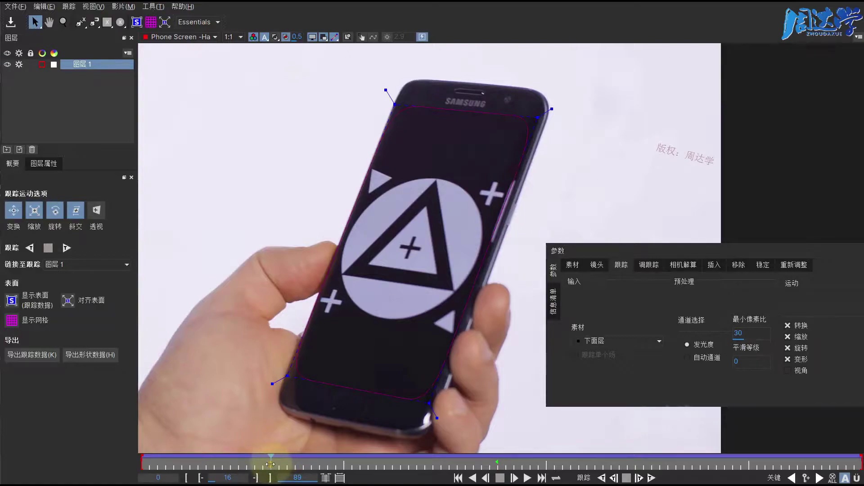
Step: Scrub to around frames 31–32 to check the track, then return to frame 0
left_click_drag(270, 465, 392, 464)
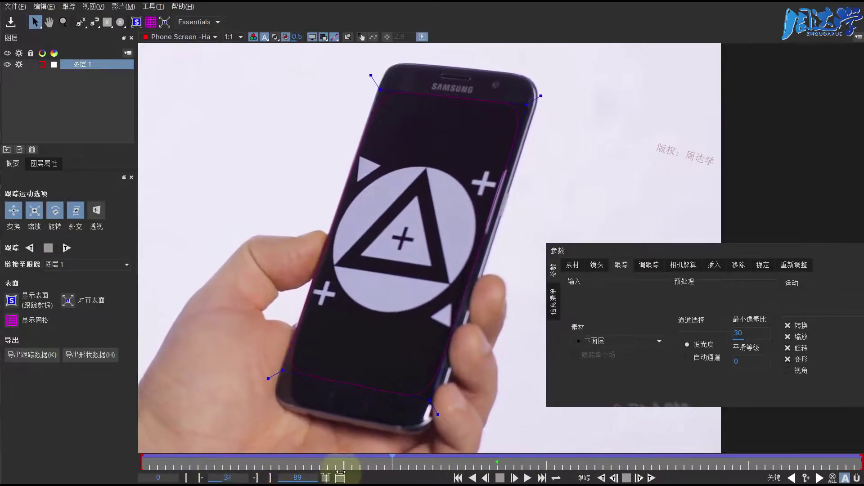
left_click_drag(341, 471, 400, 465)
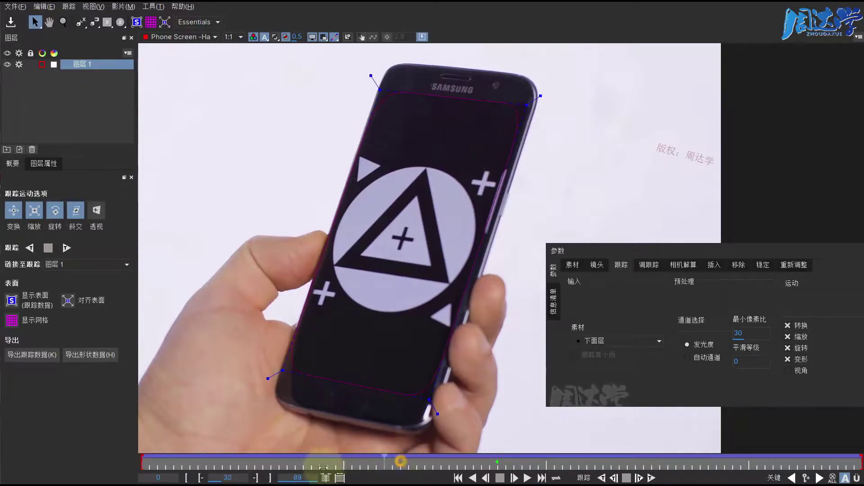
left_click_drag(399, 459, 142, 459)
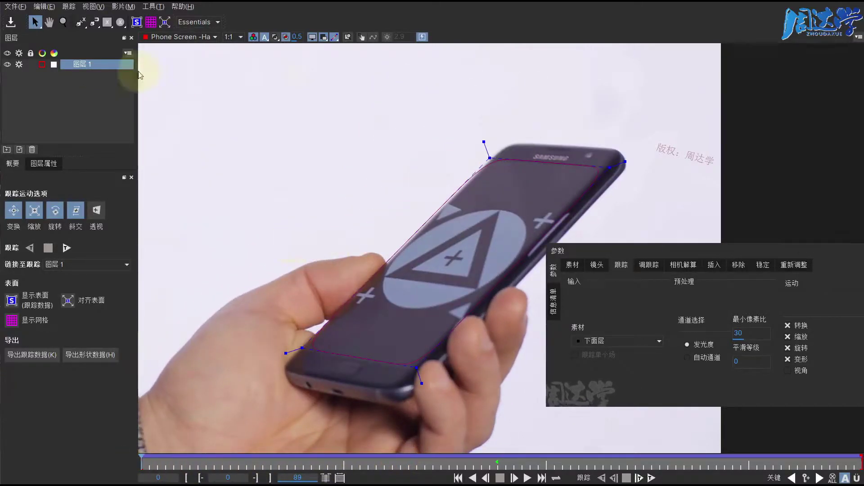
left_click(80, 21)
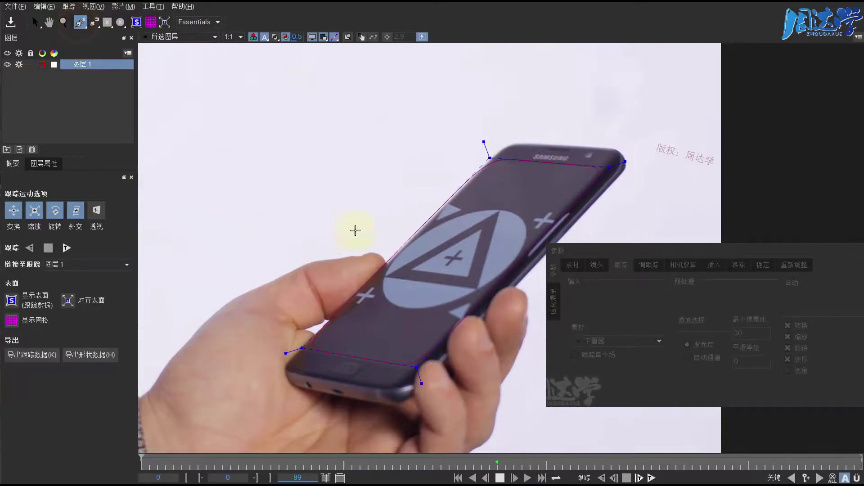
Step: Draw a closed X-spline outline around the thumb on a new layer
mouse_move(490, 333)
left_mouse_down()
mouse_move(480, 317)
mouse_move(456, 319)
mouse_move(448, 331)
left_mouse_up()
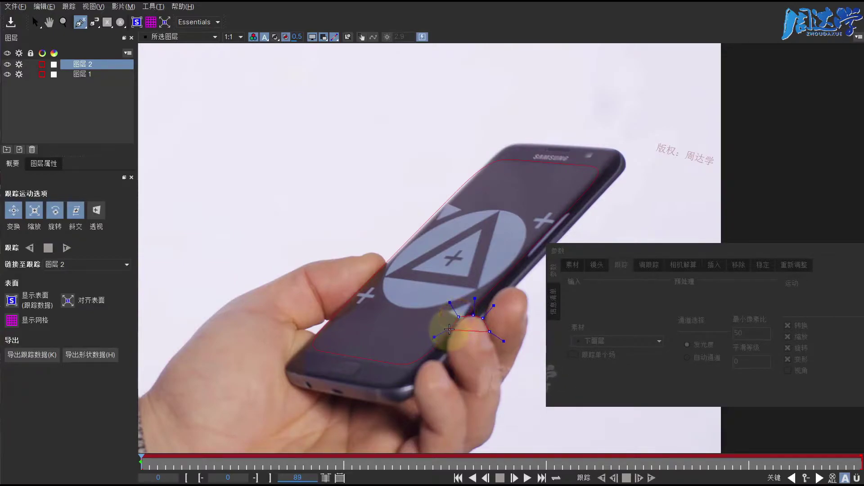
left_click(448, 347)
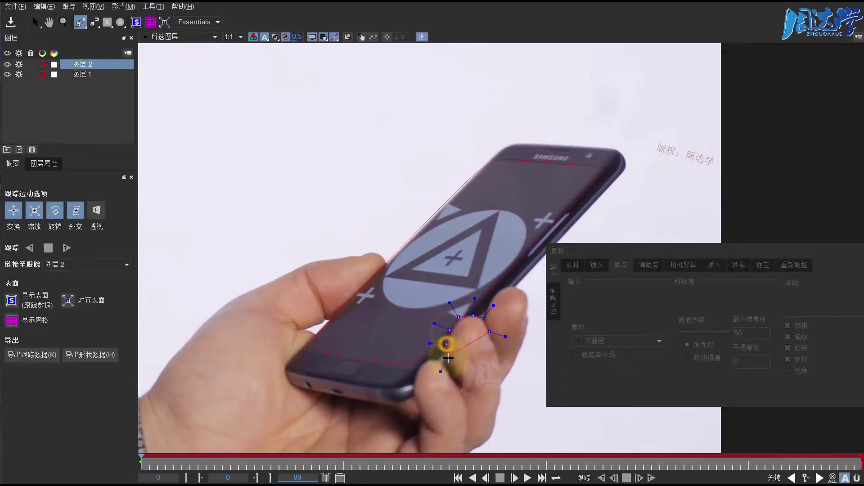
left_click_drag(456, 370, 508, 375)
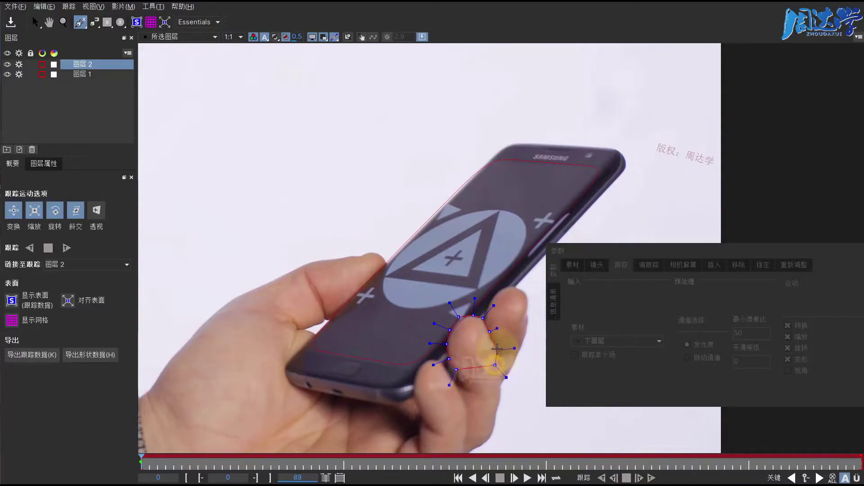
left_click(458, 316)
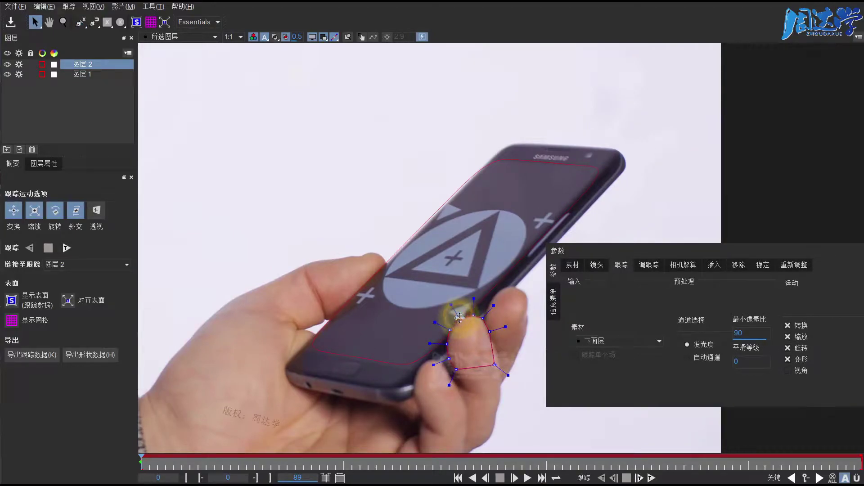
left_click(452, 330)
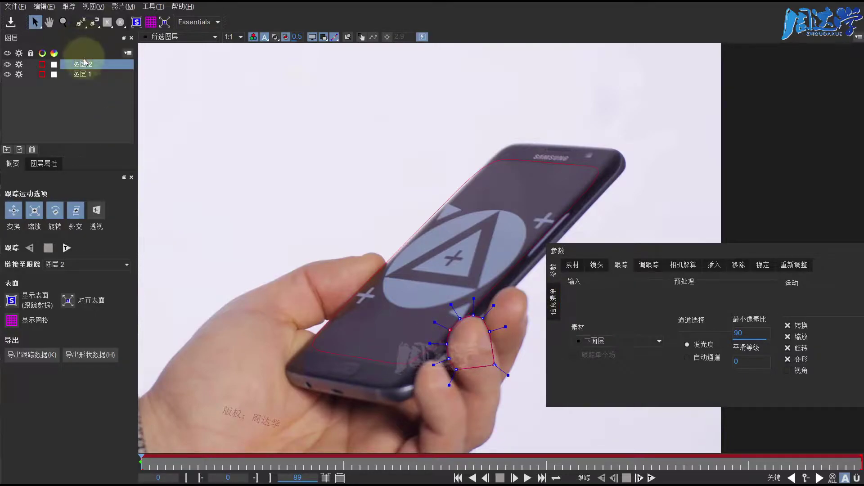
Step: Move the thumb layer below 图层 1, rename it 手指, and link it to 图层 1's track
mouse_move(82, 64)
left_mouse_down()
mouse_move(88, 85)
mouse_move(84, 77)
left_mouse_up()
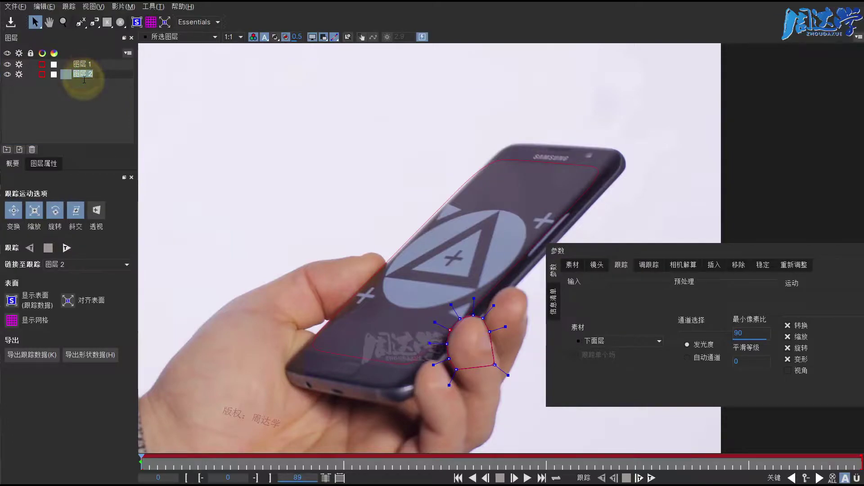
type("shoulzhi")
key("space")
key("Return")
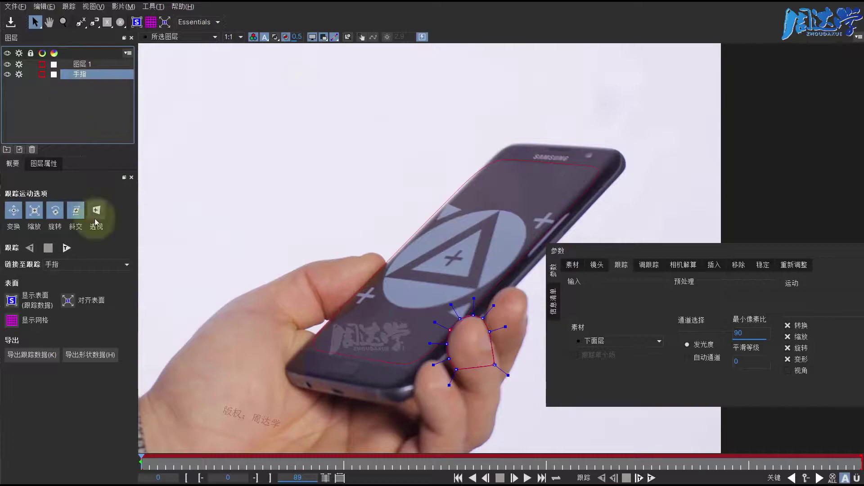
left_click(68, 266)
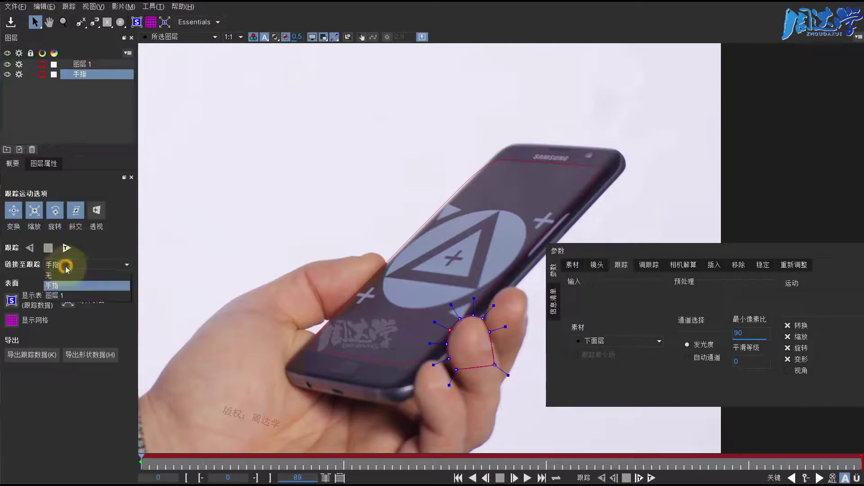
left_click(61, 296)
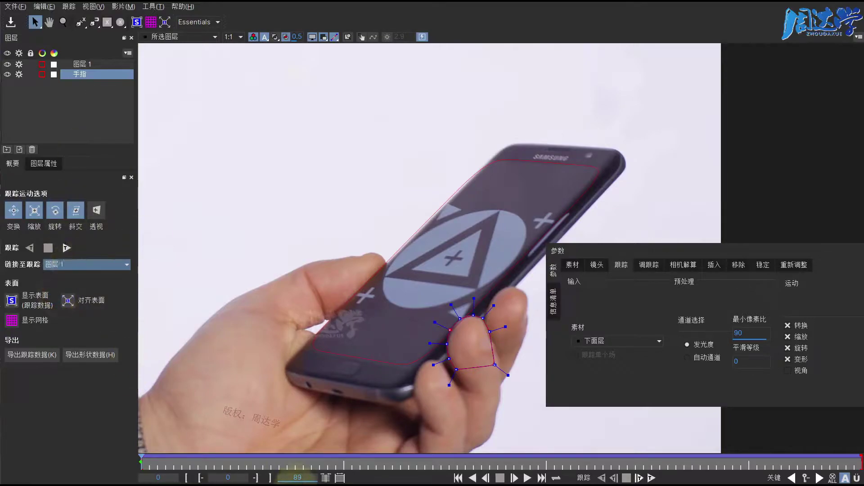
Step: Keyframe the 手指 shape at frame 12 and check the fit around it
left_click(148, 463)
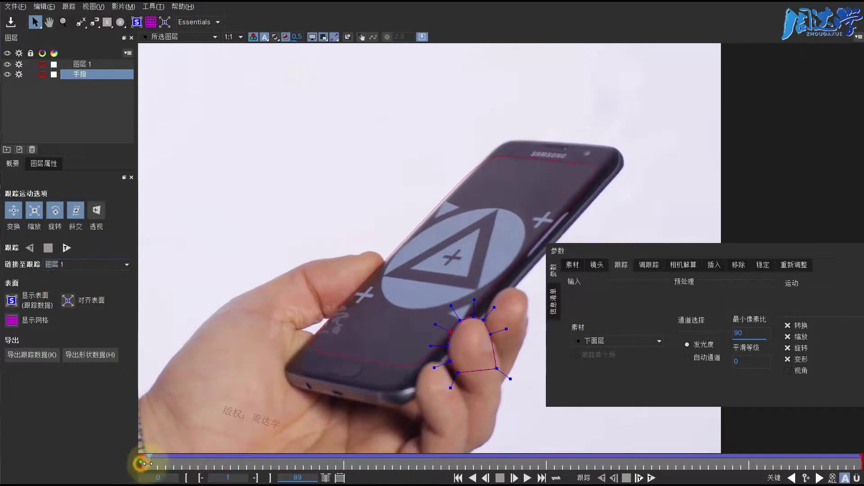
mouse_move(147, 464)
left_mouse_down()
mouse_move(832, 464)
mouse_move(285, 479)
mouse_move(235, 470)
left_mouse_up()
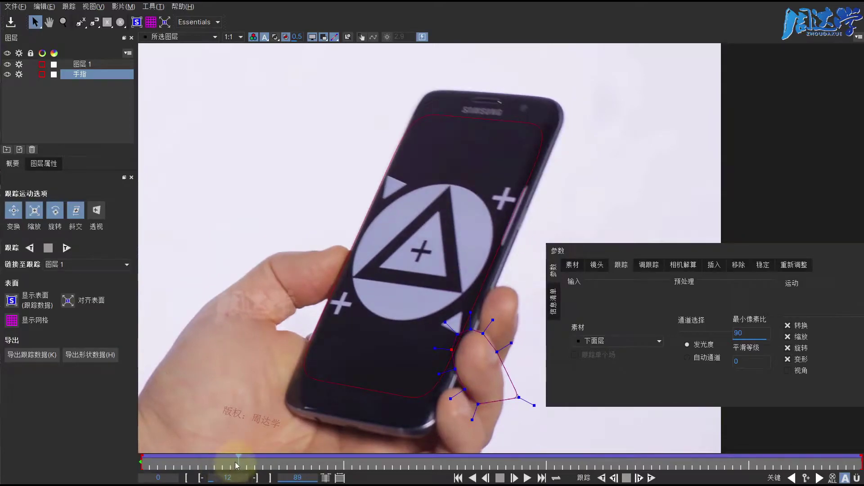
left_click(806, 477)
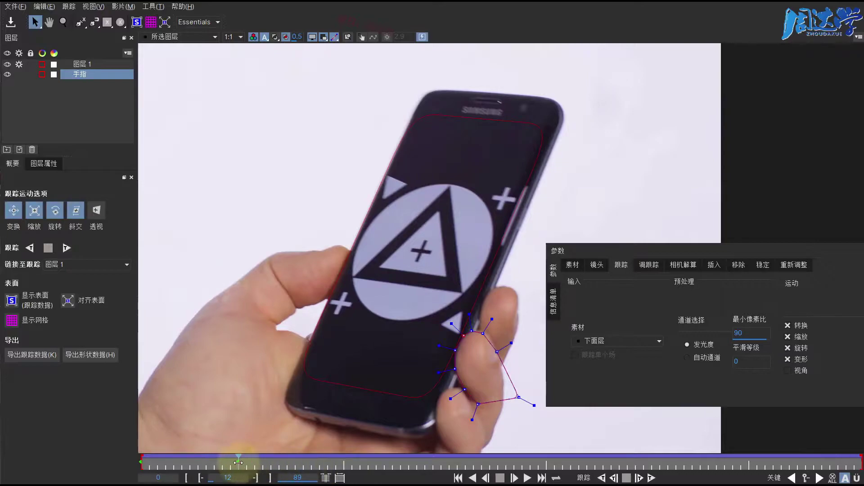
left_click_drag(238, 462, 421, 470)
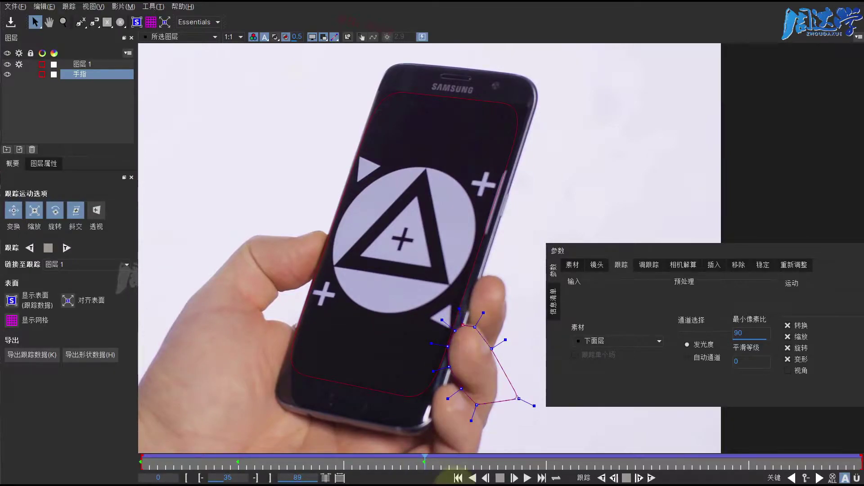
Step: Advance through frames 75 and 88 to the last frame, 89, adjusting a thumb point
mouse_move(426, 463)
left_mouse_down()
mouse_move(766, 469)
mouse_move(719, 467)
mouse_move(758, 468)
left_mouse_up()
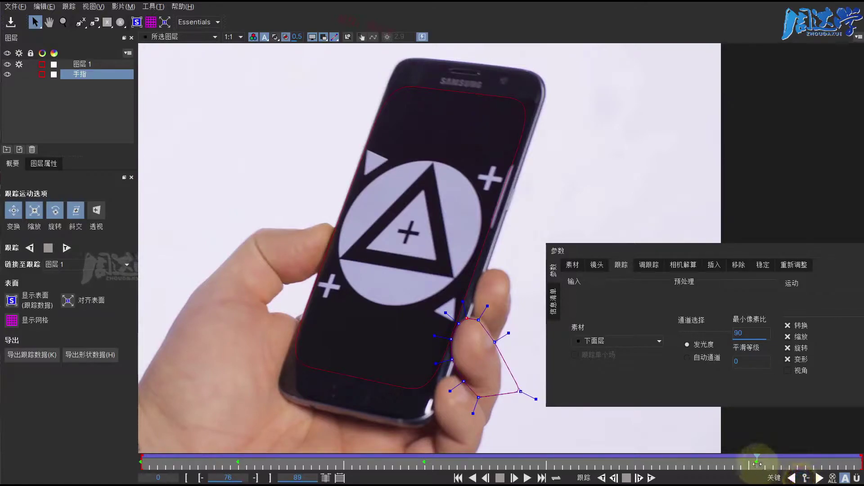
left_click_drag(758, 464, 852, 466)
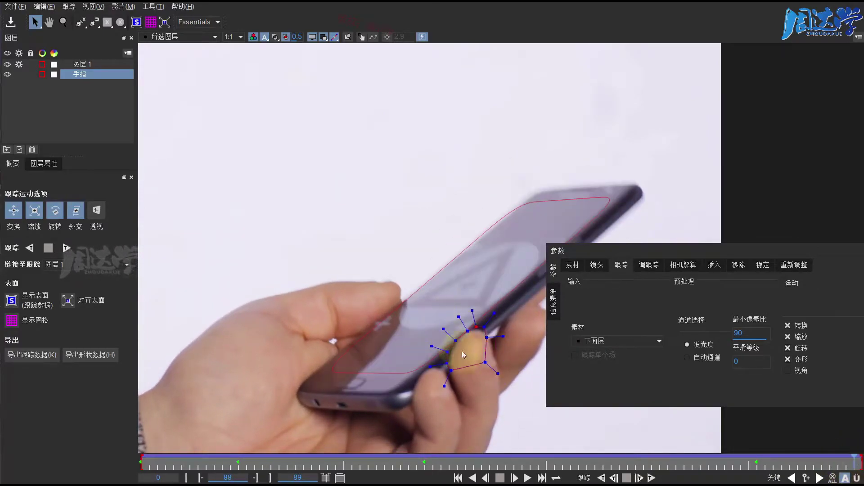
left_click_drag(464, 348, 448, 351)
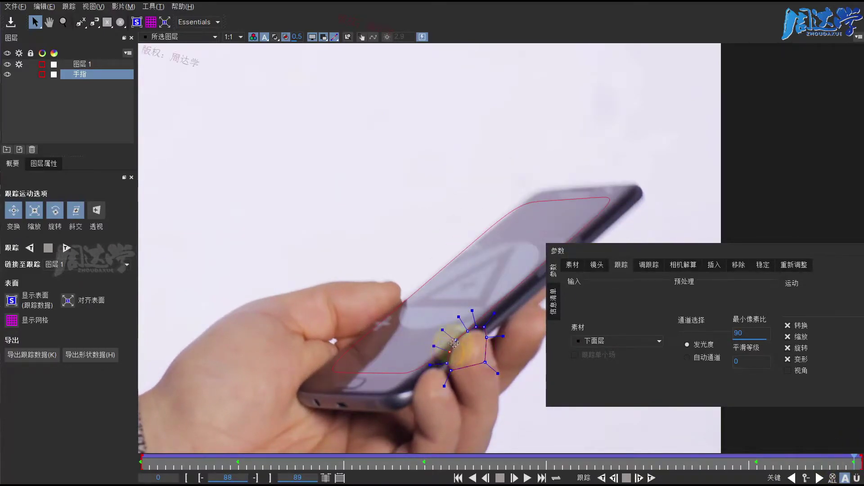
left_click(855, 468)
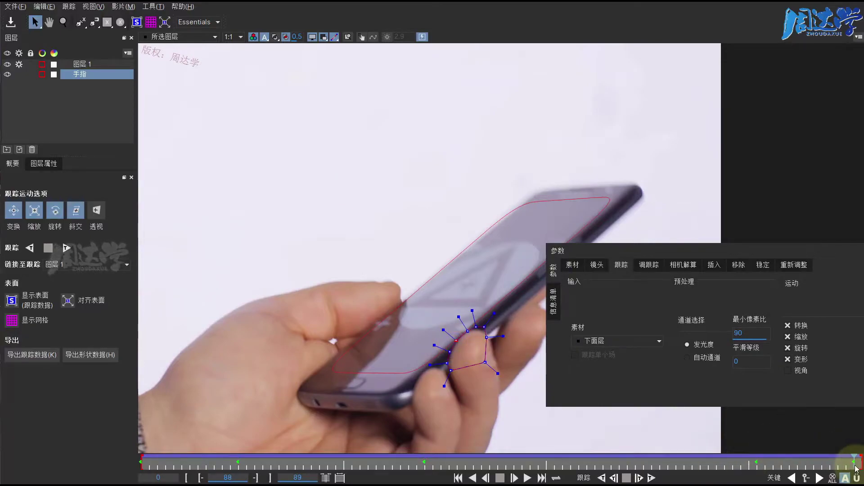
left_click_drag(855, 463, 858, 464)
left_click(495, 345)
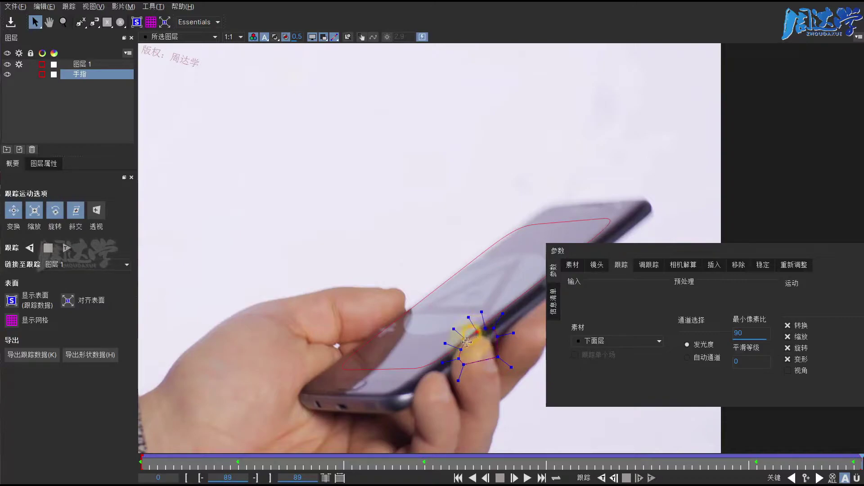
Step: Shift all 手指 points onto the thumb at frame 89, then review back to frame 38
left_click_drag(396, 294, 550, 393)
left_click(470, 337)
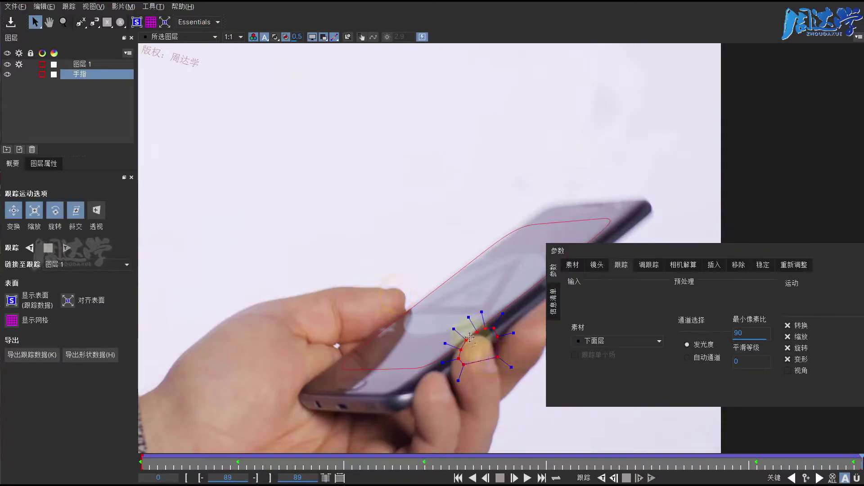
left_click_drag(465, 340, 455, 348)
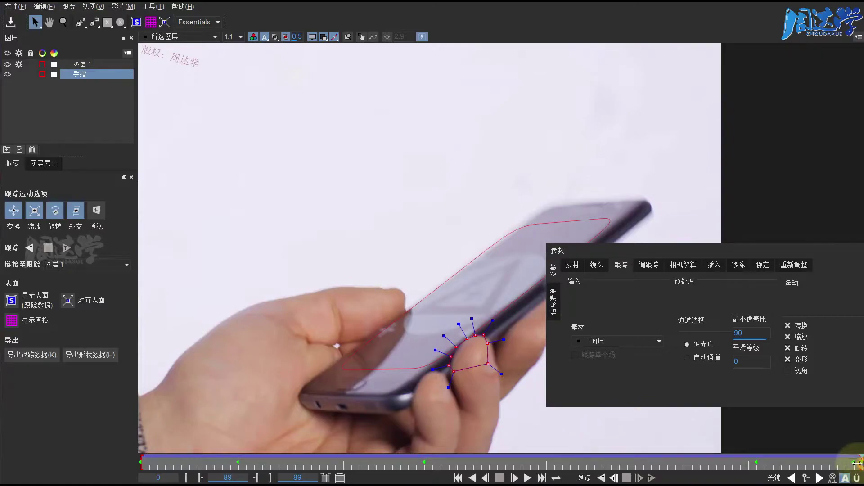
left_click_drag(857, 463, 847, 466)
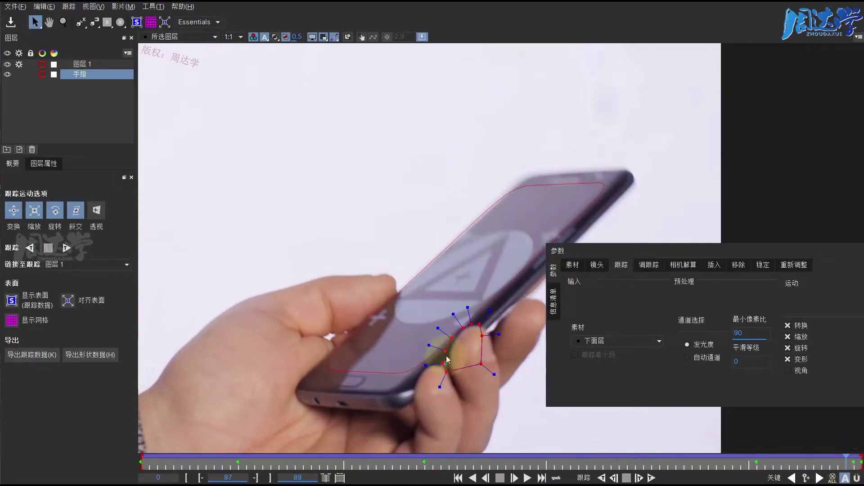
left_click_drag(448, 351, 449, 349)
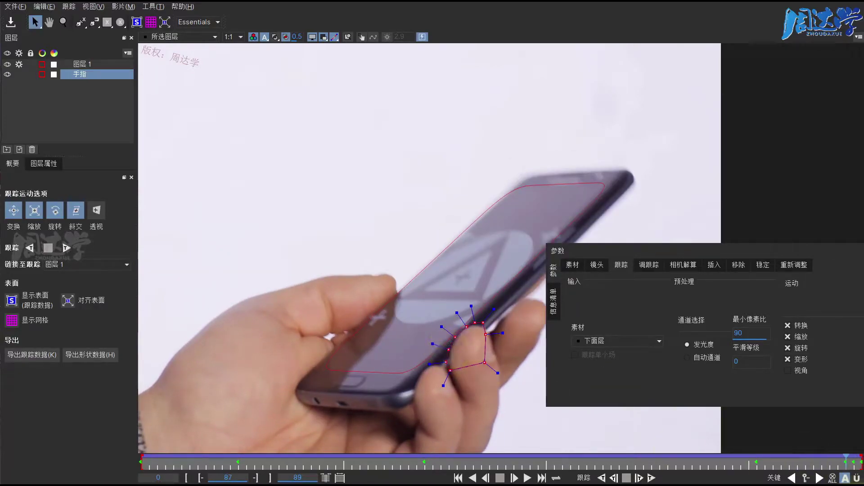
left_click_drag(845, 463, 352, 469)
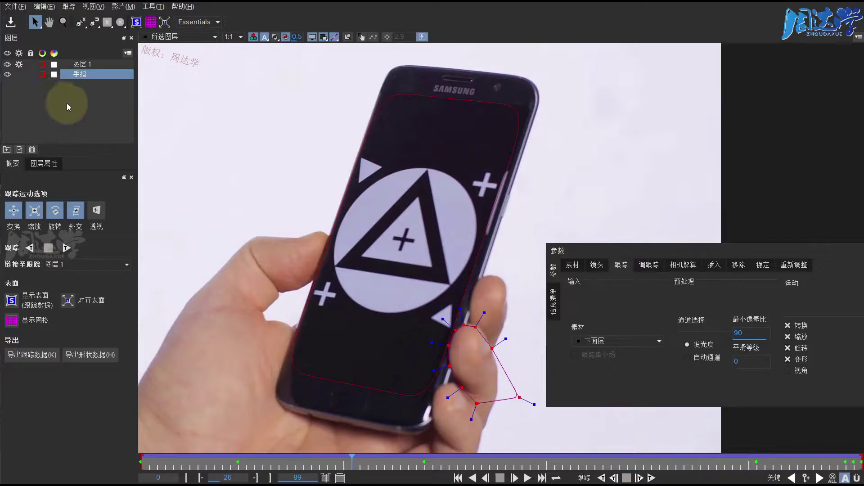
Step: Confirm the 手指 layer links to 图层 1's track, then select 图层 1
left_click(67, 104)
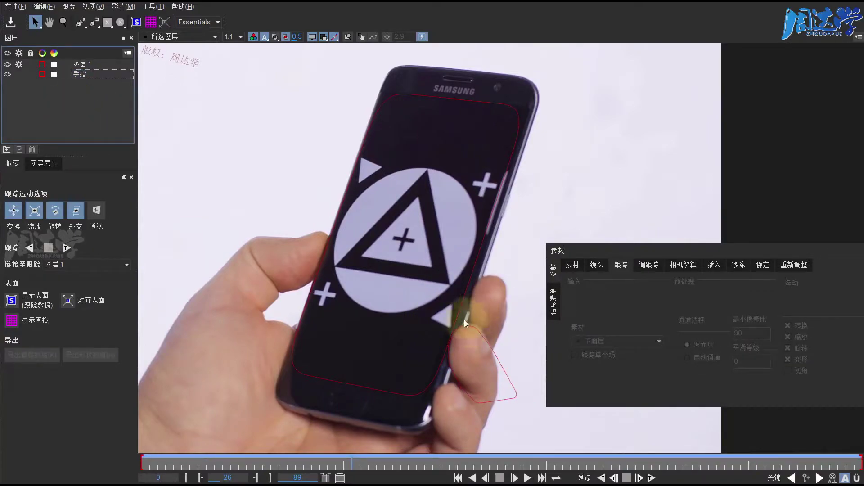
left_click(648, 308)
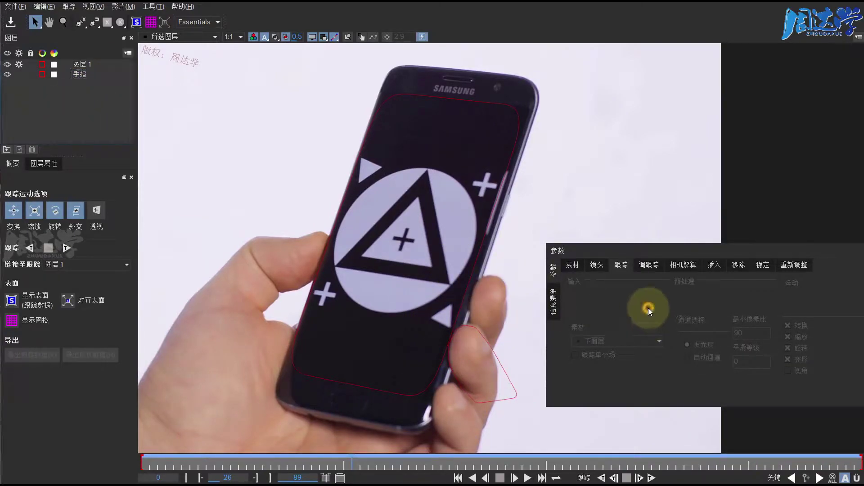
left_click(78, 75)
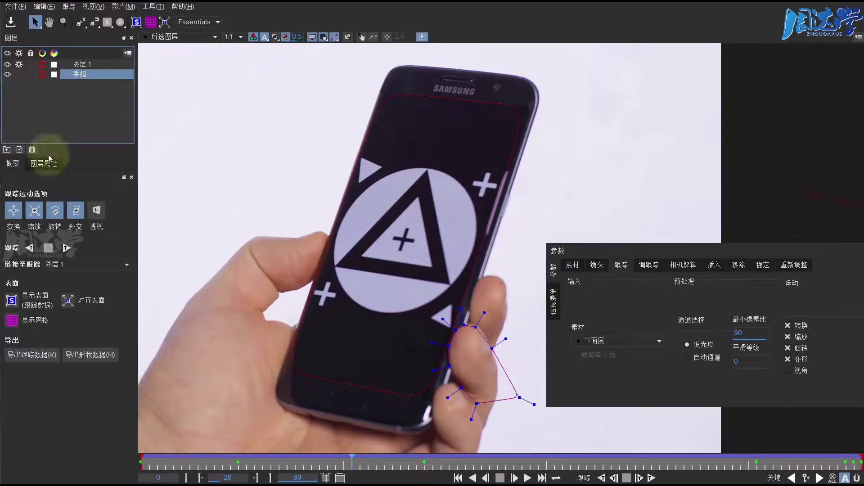
left_click(62, 264)
left_click(68, 277)
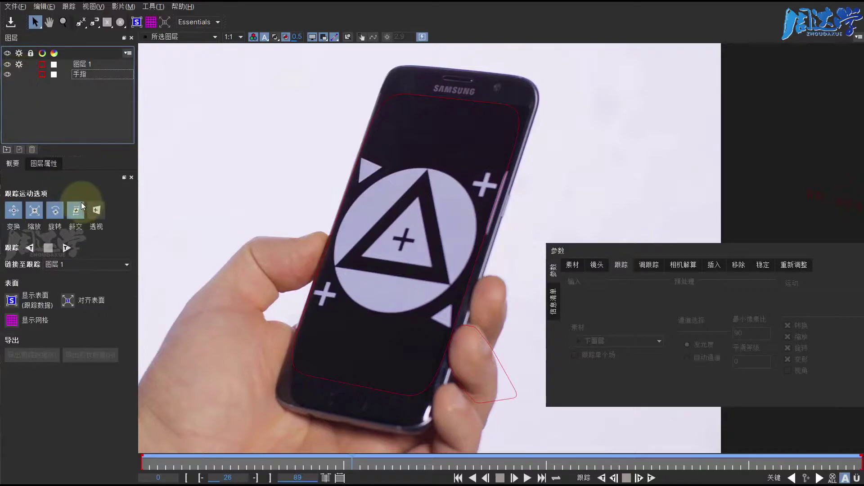
left_click(75, 65)
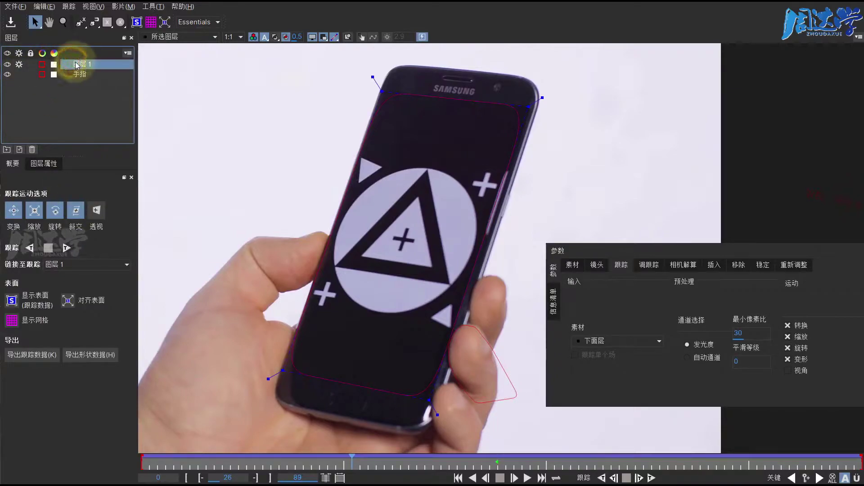
Step: Set 图层 1's Insert Clip to phone-screen- and show the Blend sub-tab
left_click(716, 274)
left_click(606, 341)
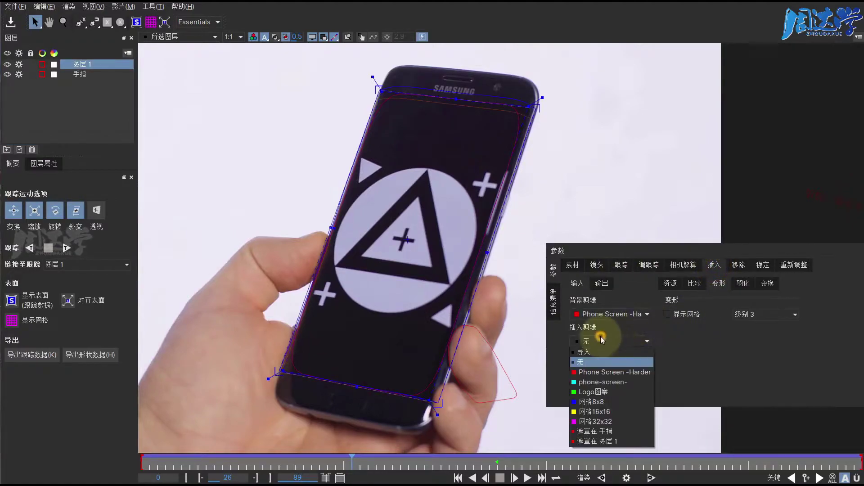
left_click(596, 382)
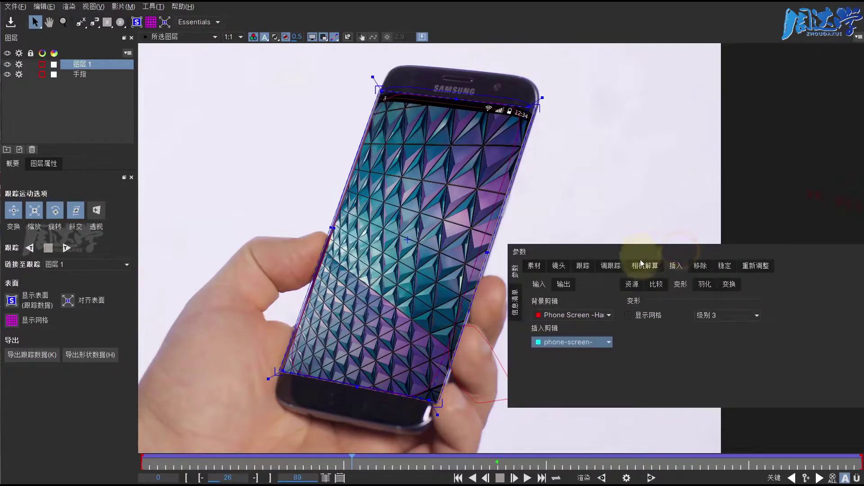
left_click(660, 285)
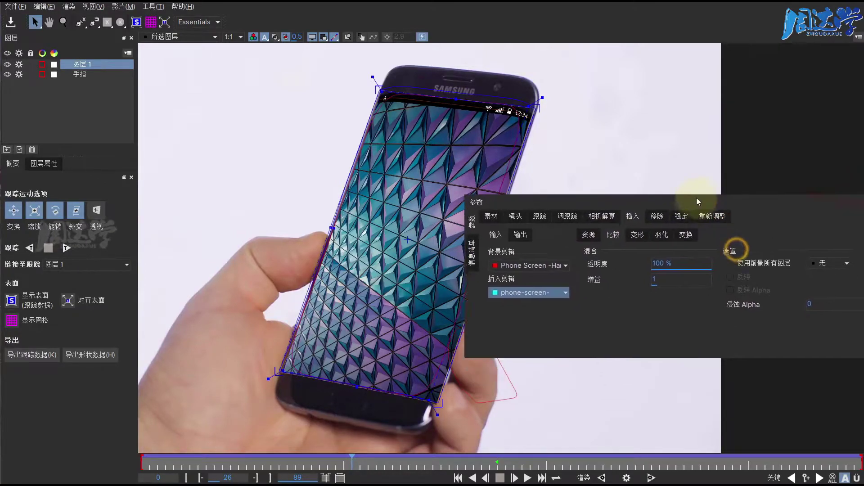
Step: Set the insert's matte to 遮罩在 手指 and tick 反转 to invert it
left_click_drag(738, 254, 577, 270)
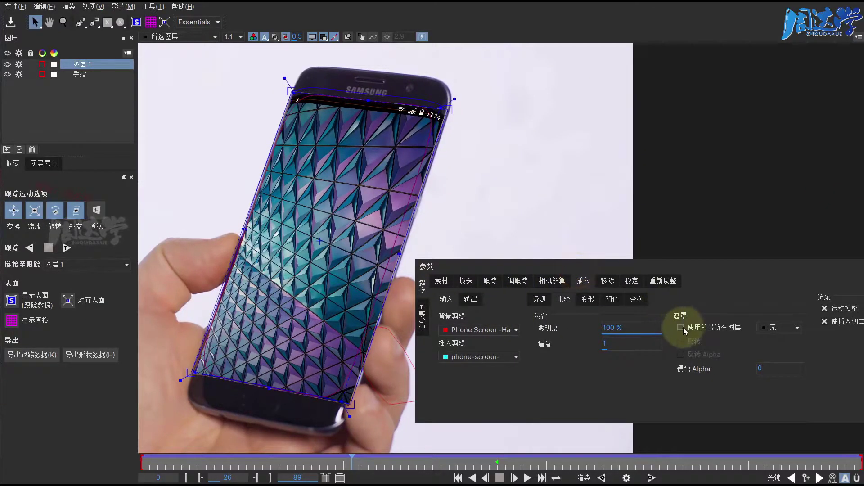
left_click_drag(741, 277, 721, 262)
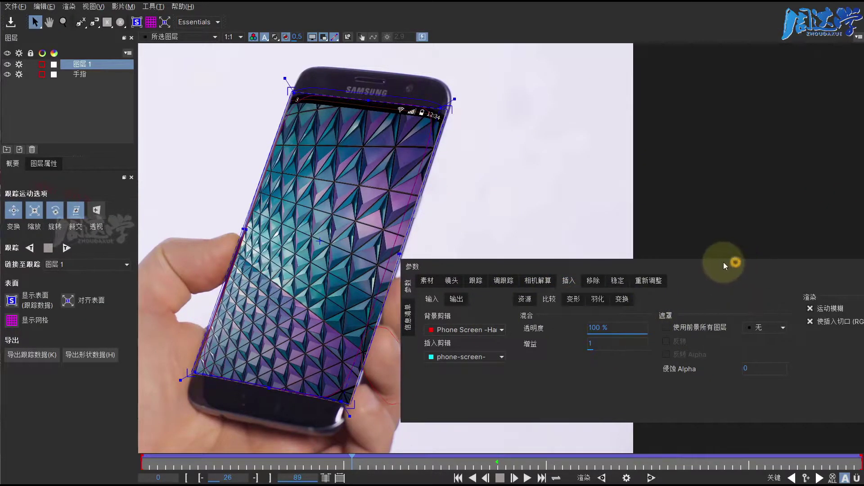
left_click(756, 328)
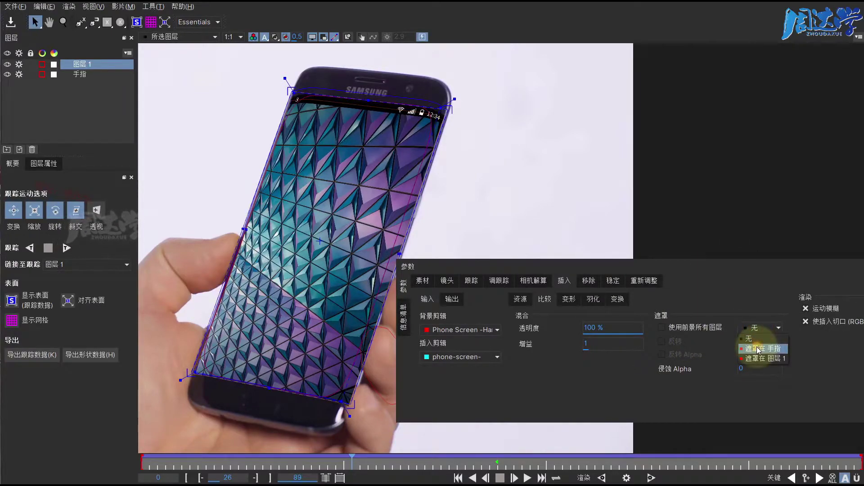
left_click(759, 349)
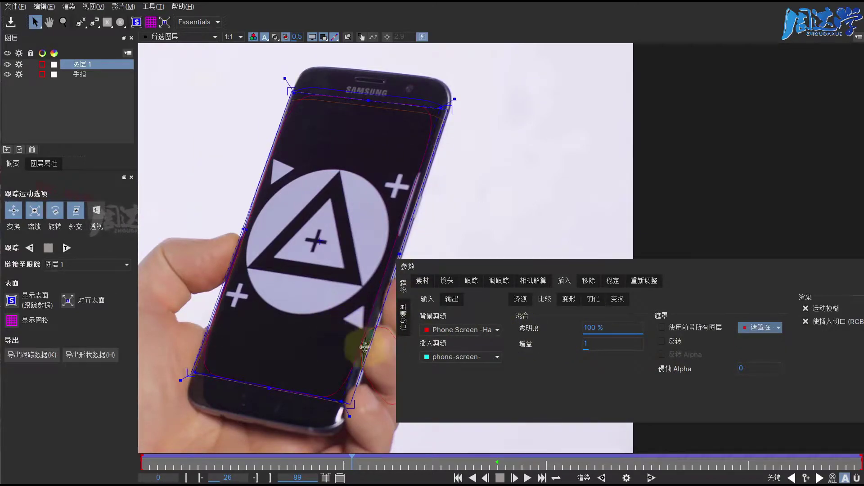
left_click(663, 342)
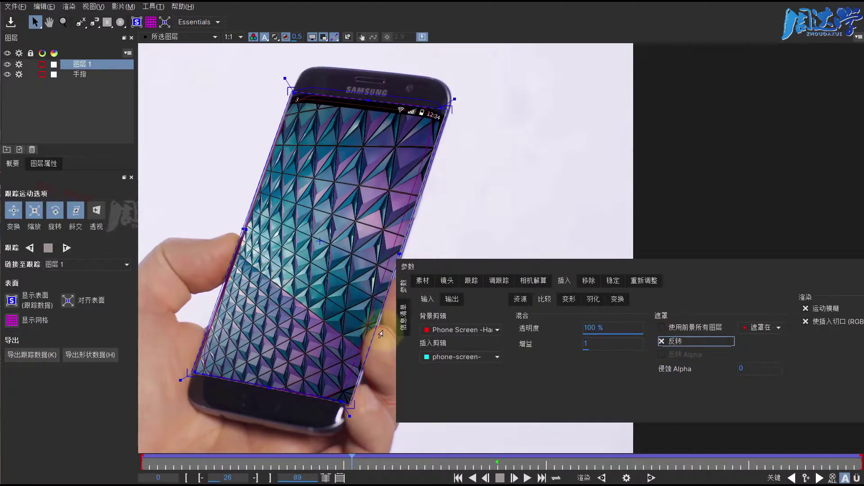
left_click_drag(506, 268, 526, 268)
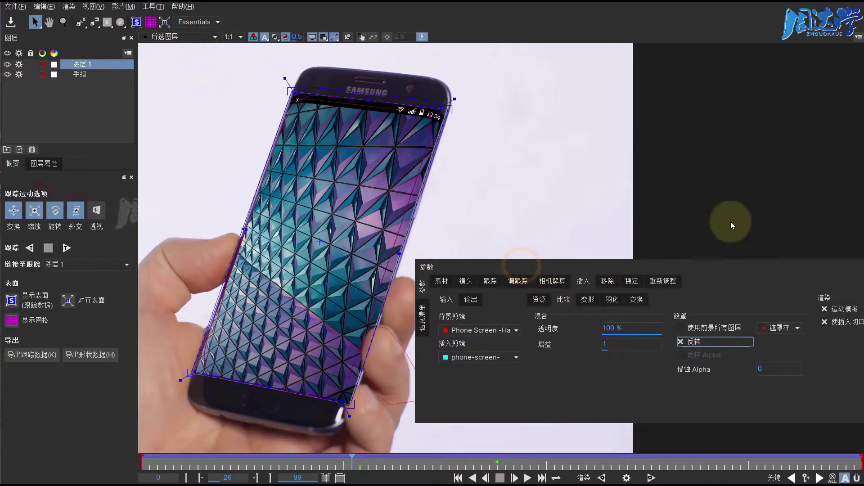
Step: Lock the insert feather at 0.02, render the composite, and hide the surface outline
left_click(611, 300)
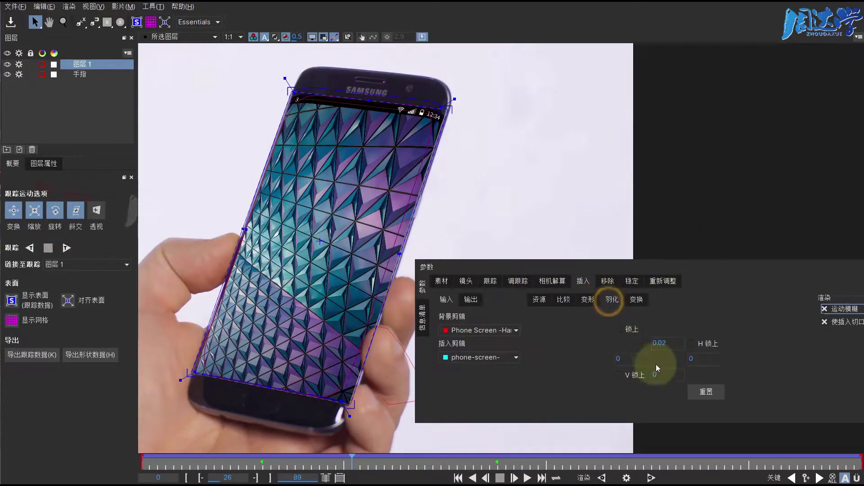
left_click(619, 329)
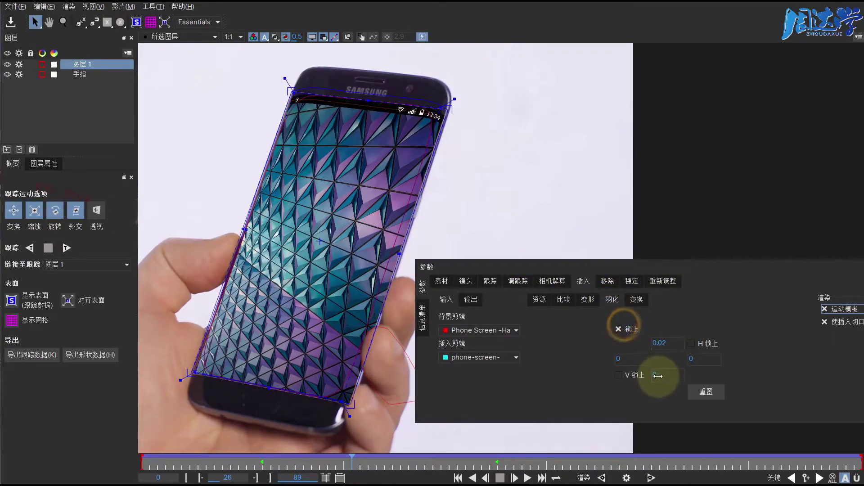
left_click_drag(660, 375, 660, 375)
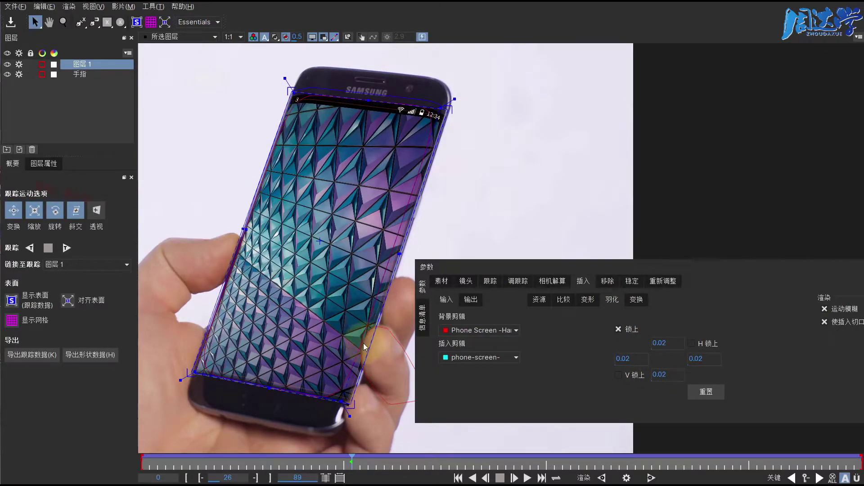
left_click(627, 478)
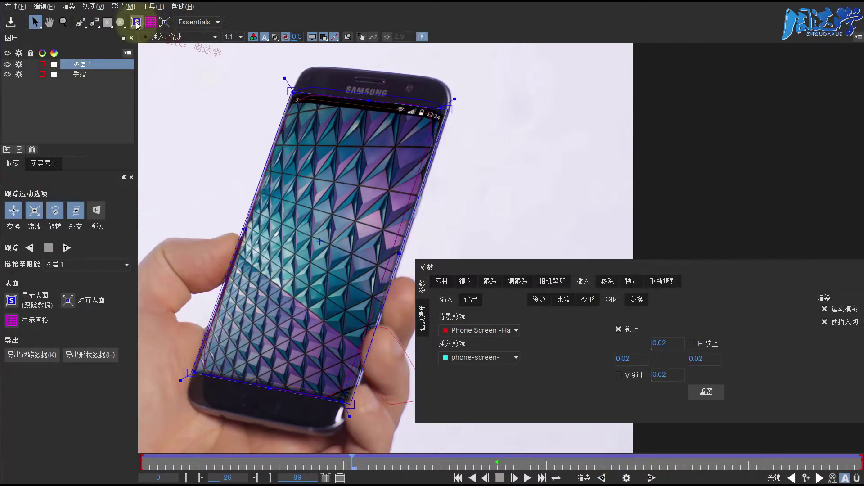
left_click(312, 36)
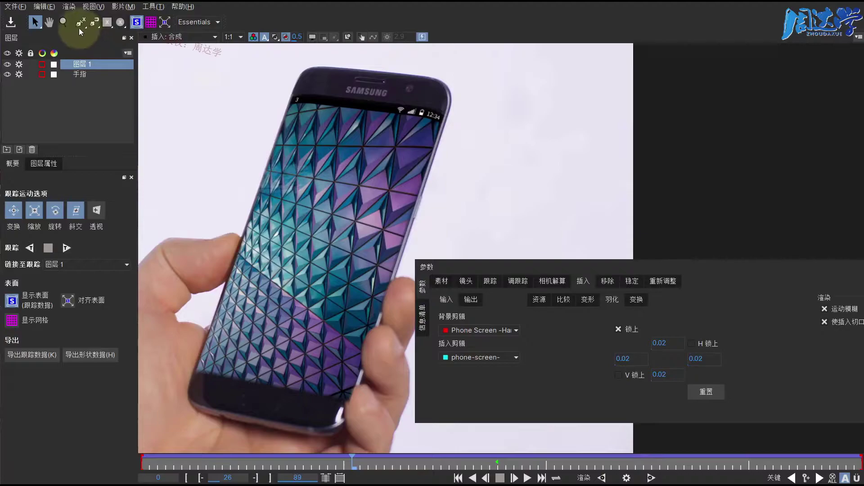
Step: Zoom in on the thumb edge, check a later frame, zoom out, and reopen 比较
left_click_drag(376, 345, 380, 223)
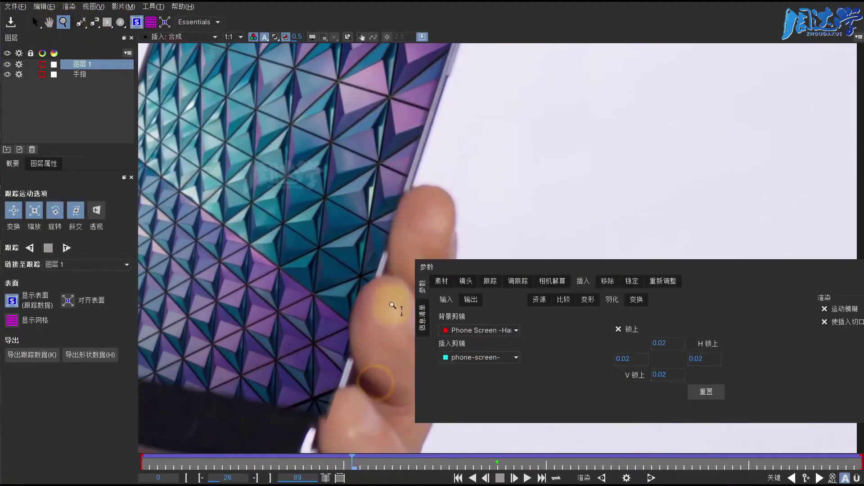
left_click_drag(365, 350, 361, 280)
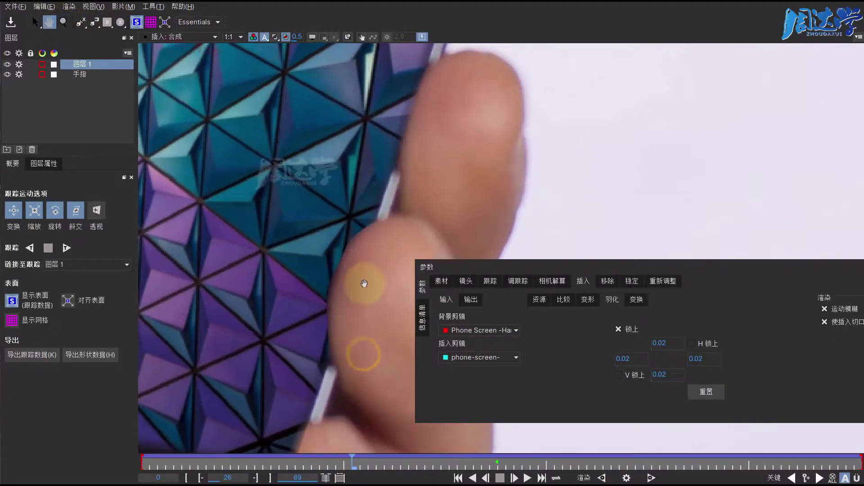
mouse_move(353, 463)
left_mouse_down()
mouse_move(361, 462)
mouse_move(348, 463)
left_mouse_up()
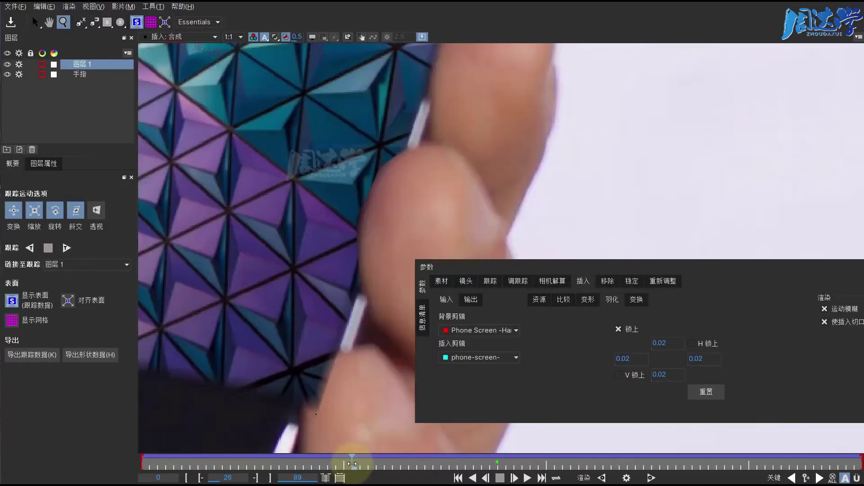
left_click_drag(378, 236, 379, 342)
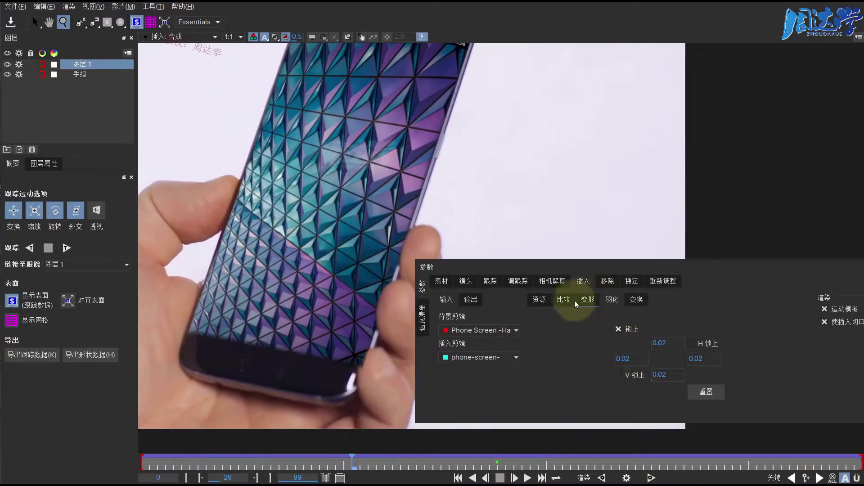
left_click(568, 301)
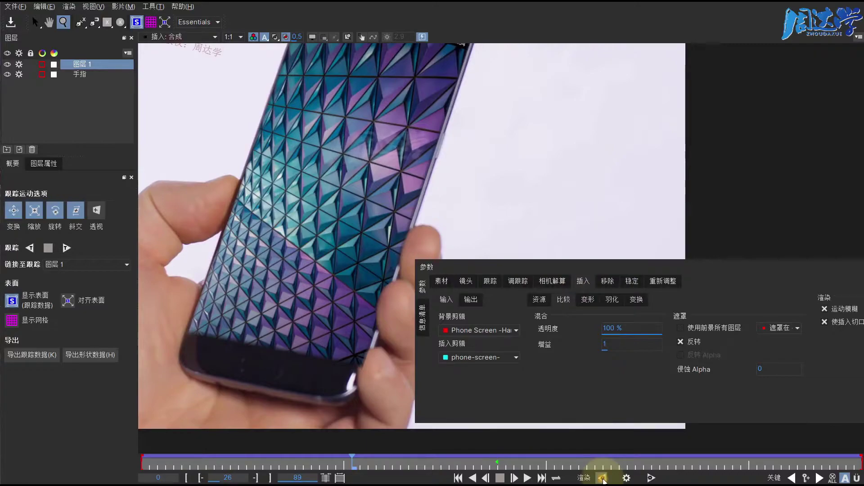
Step: Render the composite forward, stop at frame 14, scrub to review, and deselect Layer 1
left_click(603, 478)
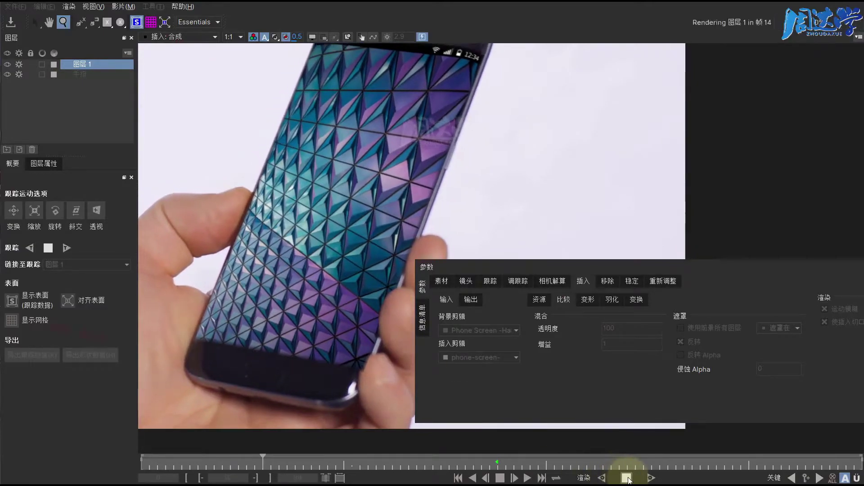
left_click(627, 478)
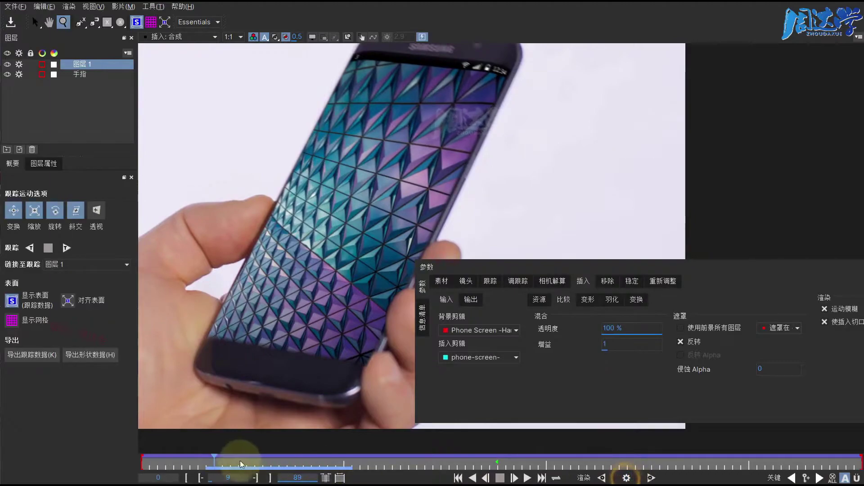
mouse_move(216, 460)
left_mouse_down()
mouse_move(293, 478)
mouse_move(309, 458)
left_mouse_up()
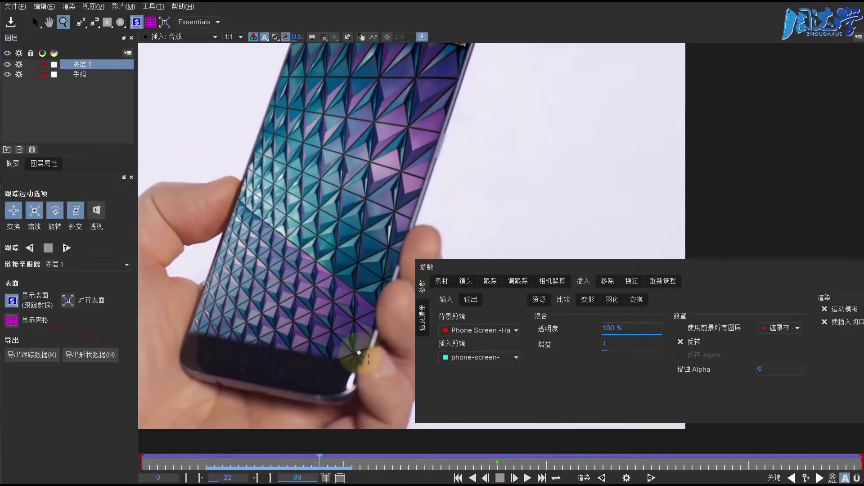
left_click(104, 111)
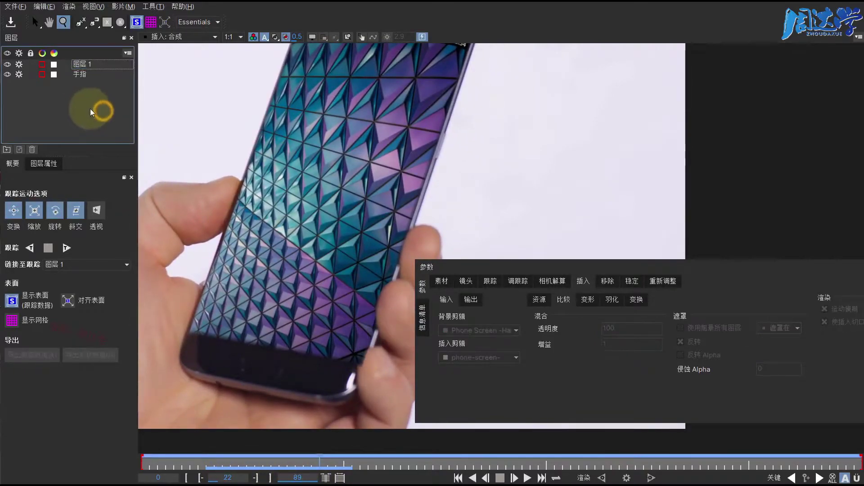
Step: Set 图层 1's Insert Clip to 无 (None) so the phone's original marker screen returns
left_click(80, 23)
left_click(80, 23)
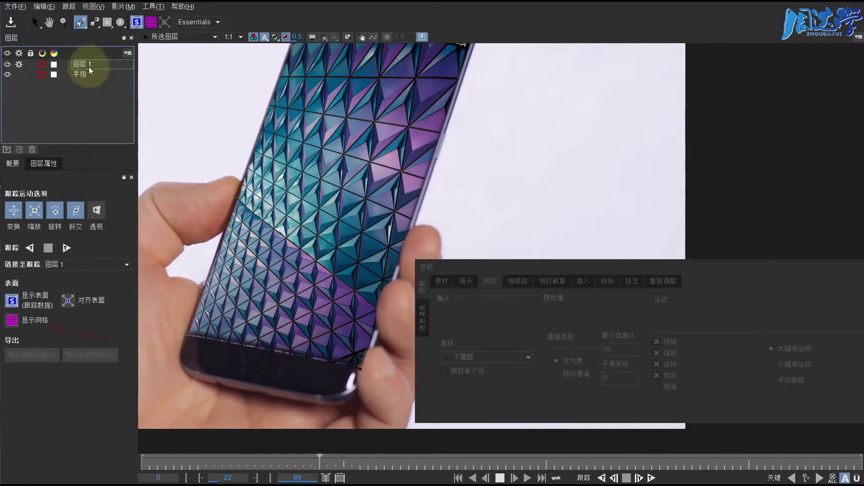
left_click(82, 65)
left_click(72, 94)
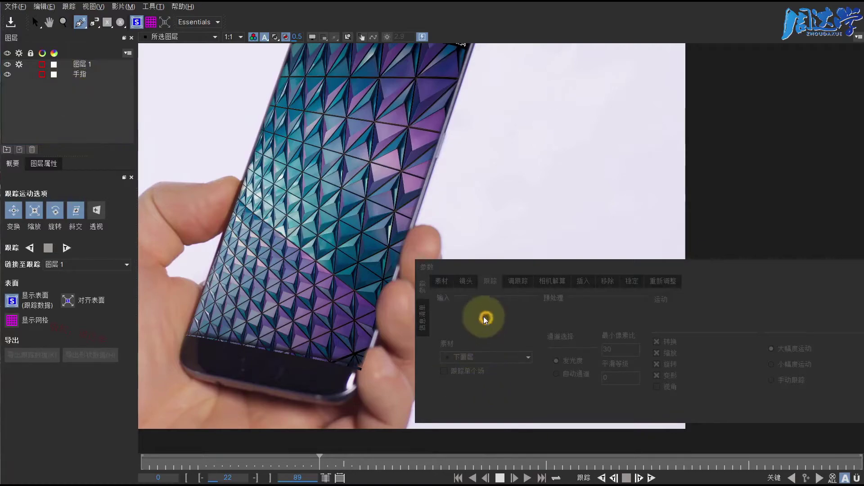
left_click(469, 357)
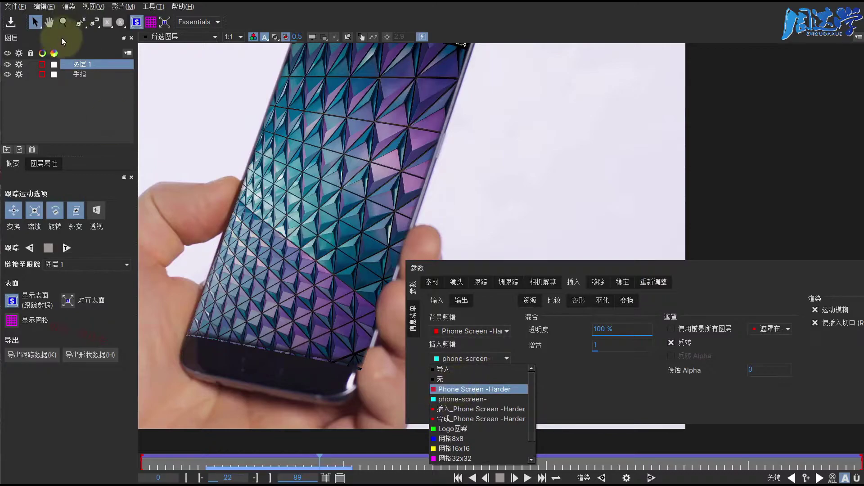
left_click(81, 24)
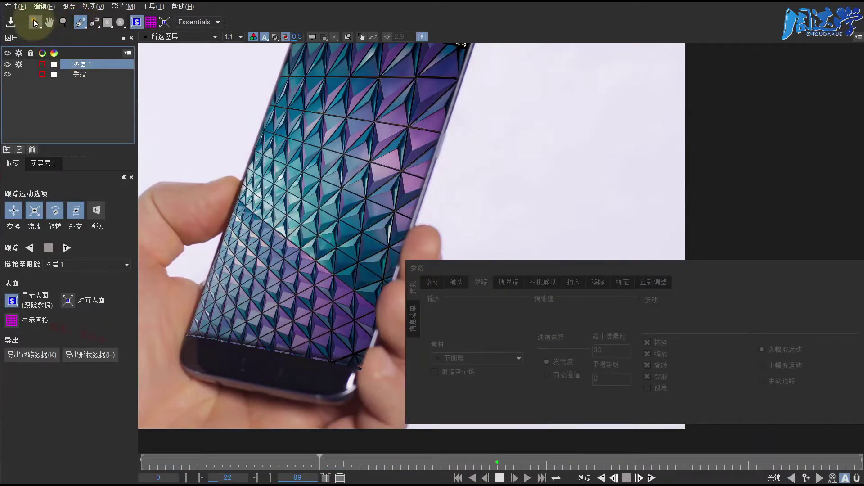
left_click(35, 21)
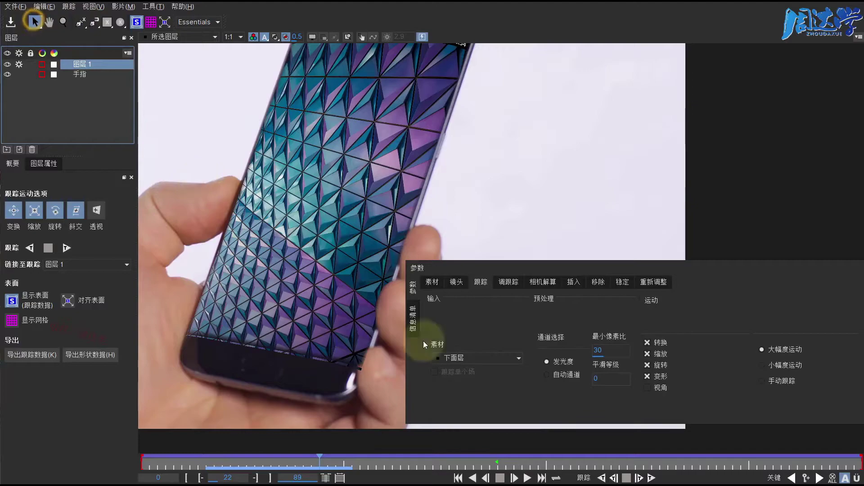
left_click(573, 282)
left_click(457, 359)
left_click(452, 379)
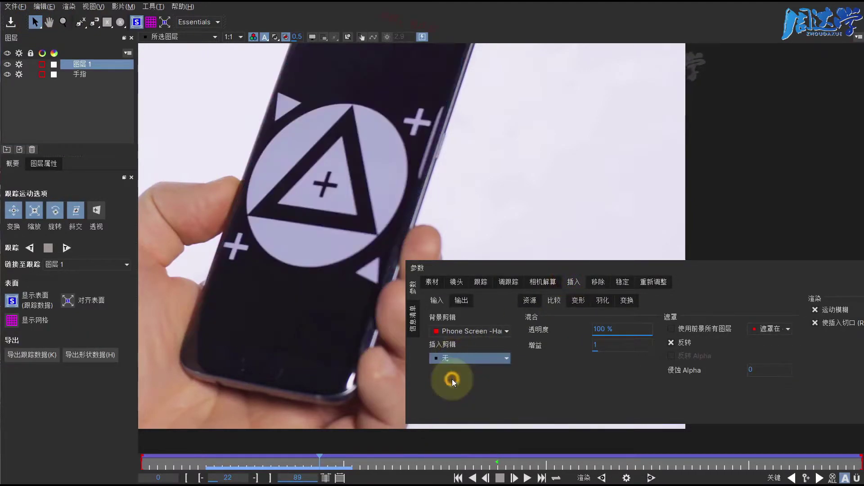
Step: Start a new spline shape over the thumb and name its layer 手指2
left_click(80, 24)
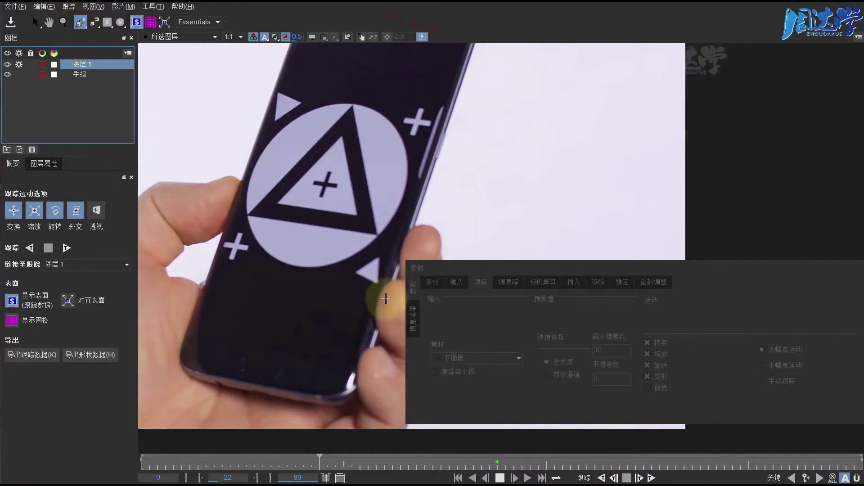
left_click_drag(439, 268, 533, 265)
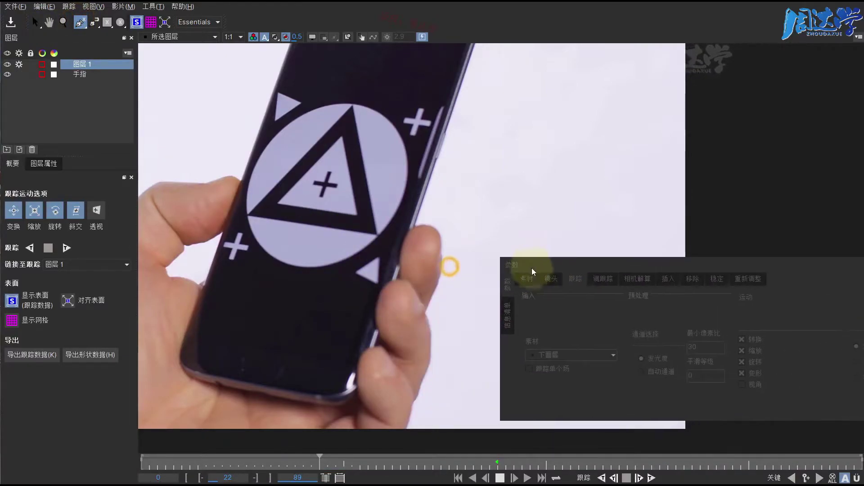
left_click(382, 346)
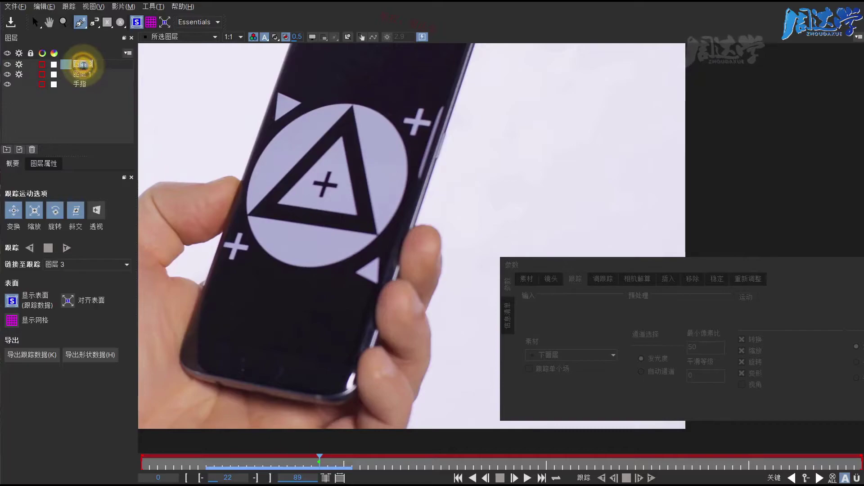
type("shou'zhi")
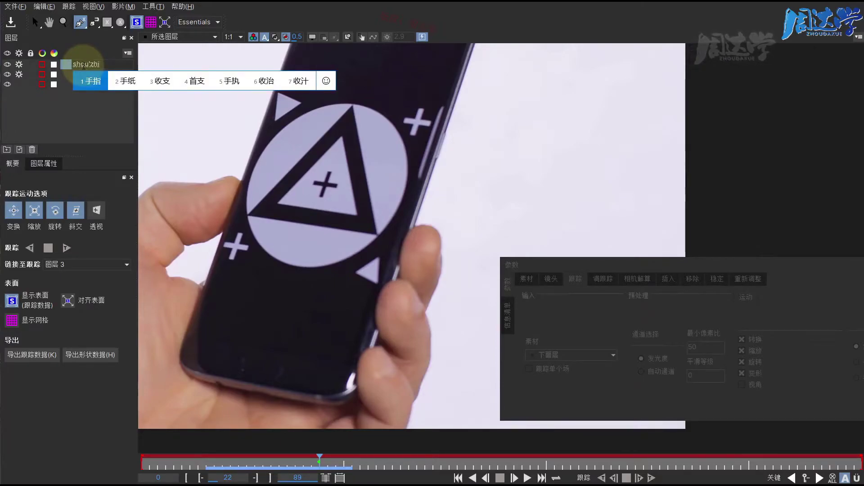
key("space")
type("2")
key("Return")
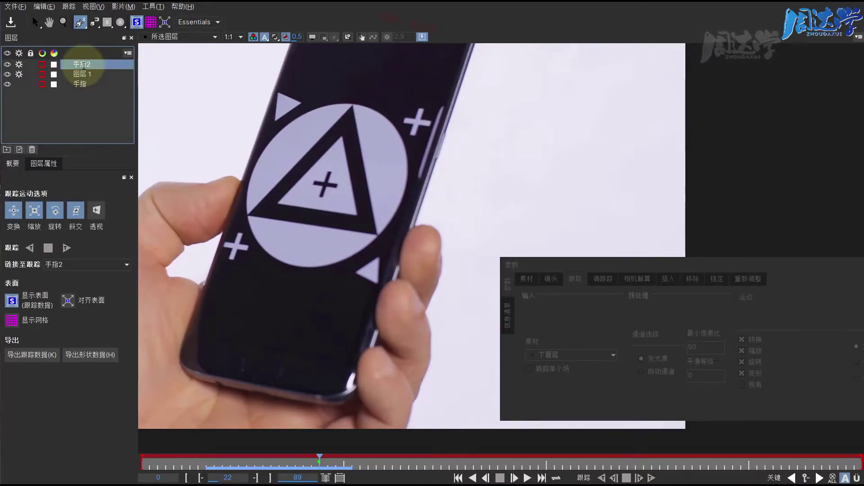
Step: Move 手指2 to the bottom of the layer list and set it as 图层 1's mask
left_click_drag(84, 68, 83, 85)
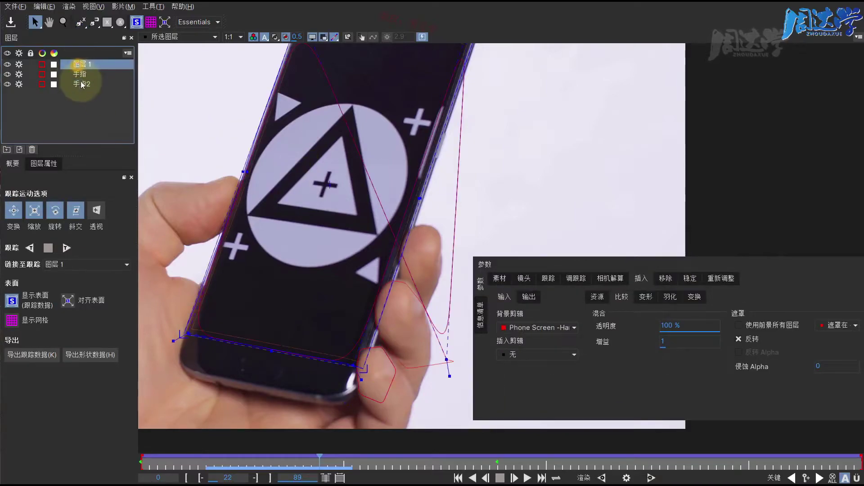
left_click(82, 85)
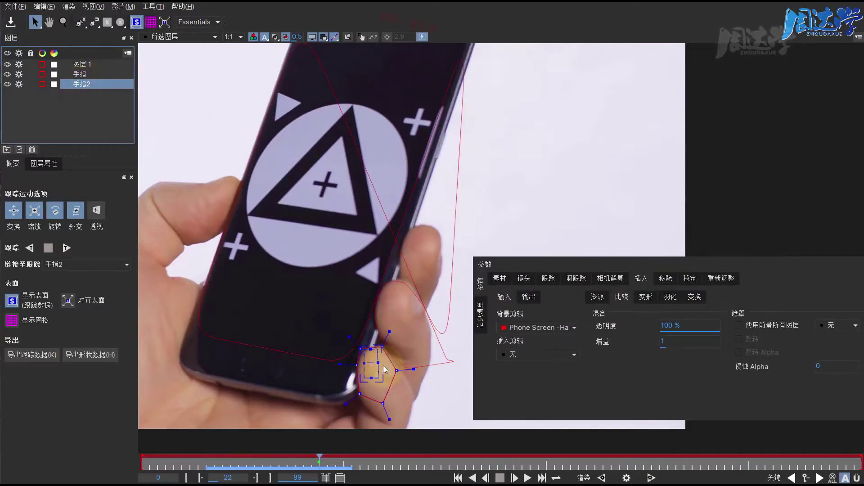
left_click(83, 64)
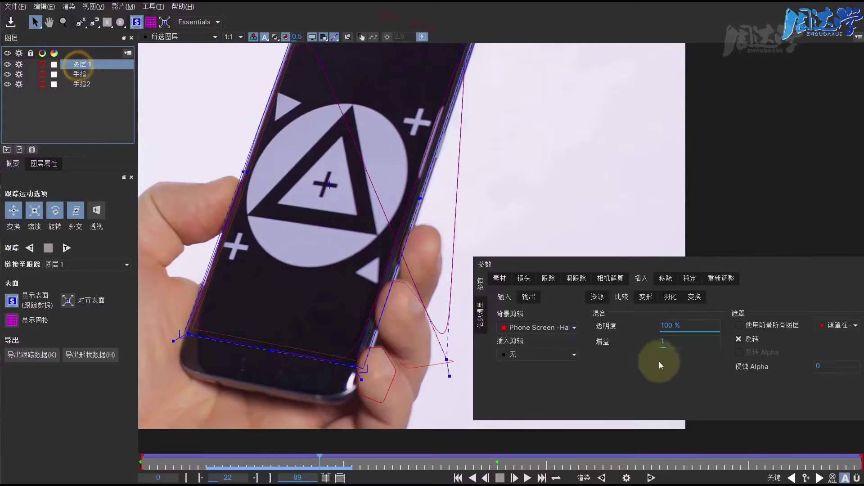
left_click(835, 327)
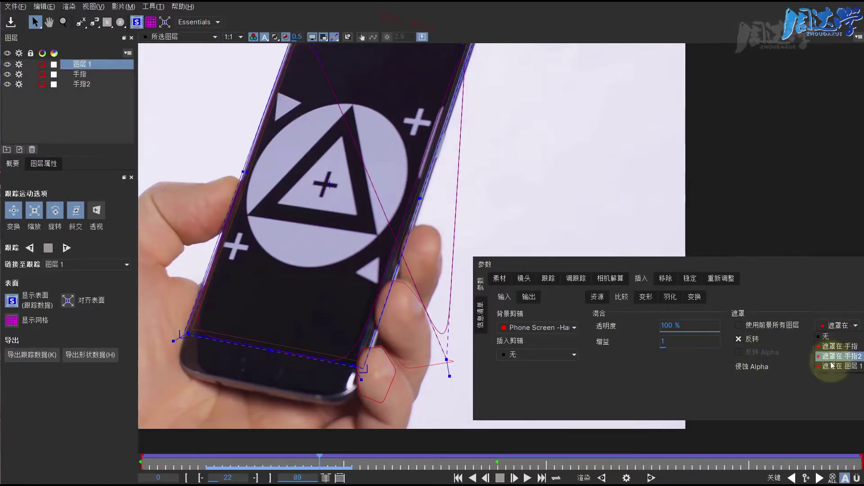
left_click(831, 357)
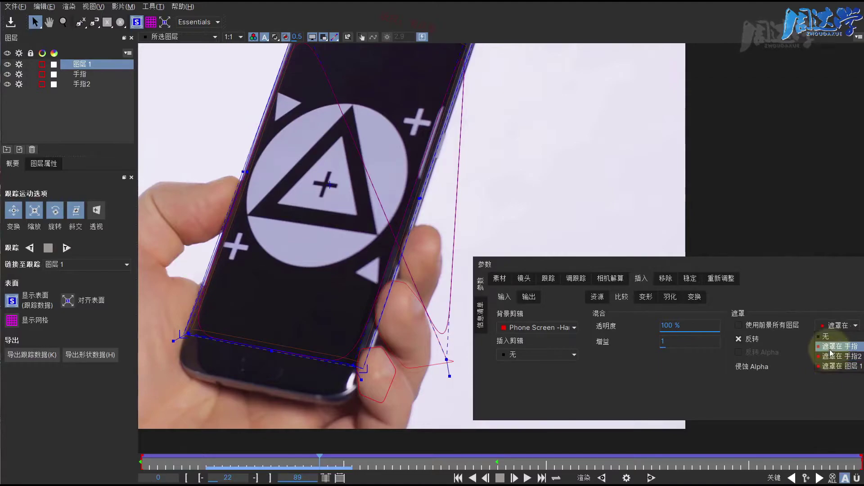
Step: Select the 手指2 layer and delete it
left_click(774, 276)
left_click(60, 123)
left_click(81, 83)
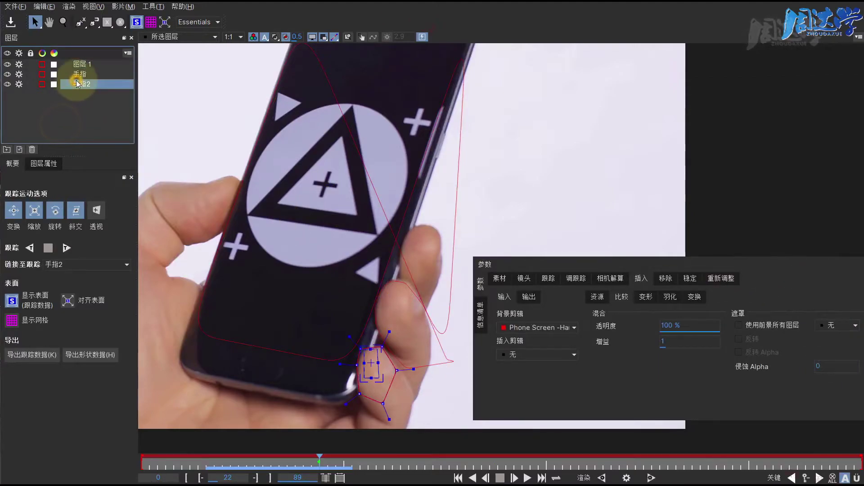
left_click(32, 149)
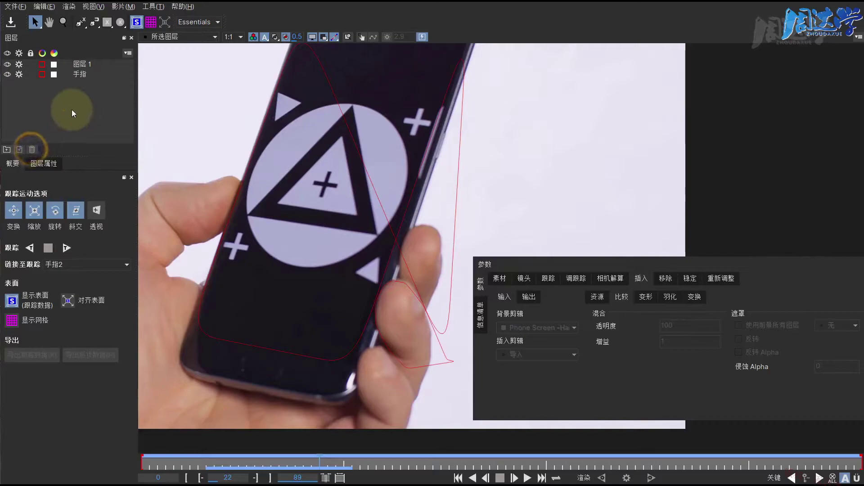
Step: Advance a few frames and drag the 手指 shape's lower-left points down over the thumb
mouse_move(270, 470)
left_mouse_down()
mouse_move(364, 471)
mouse_move(309, 469)
left_mouse_up()
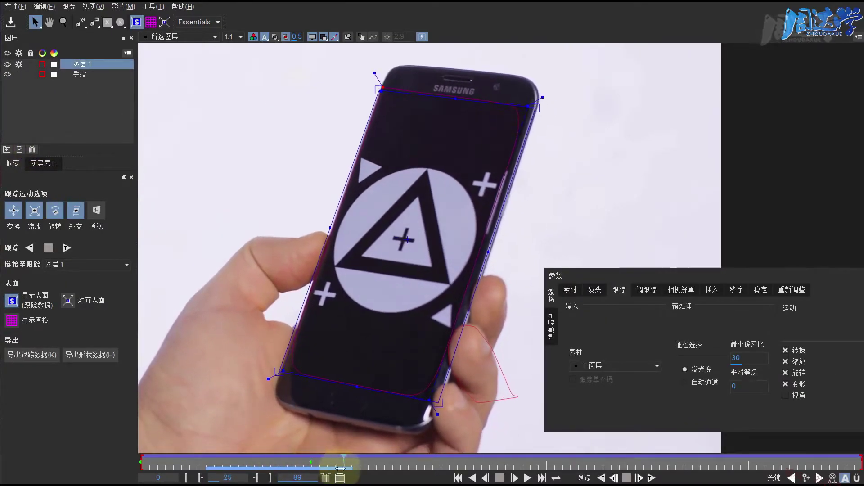
left_click(94, 77)
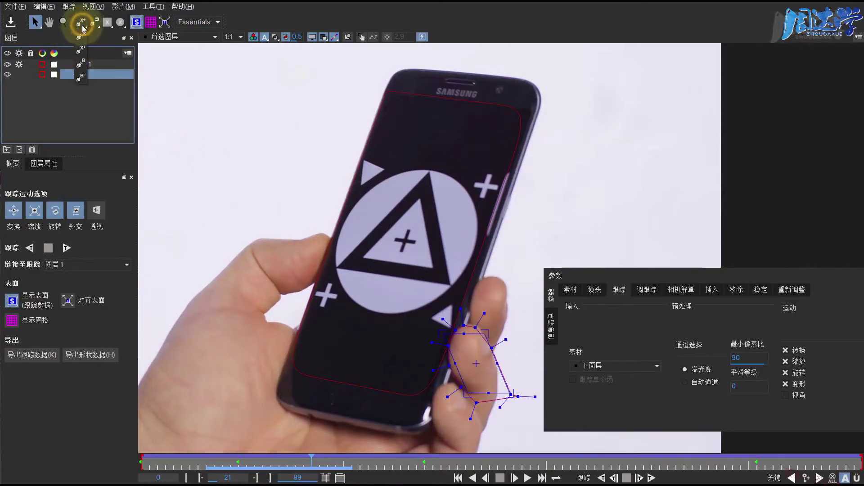
left_click(81, 50)
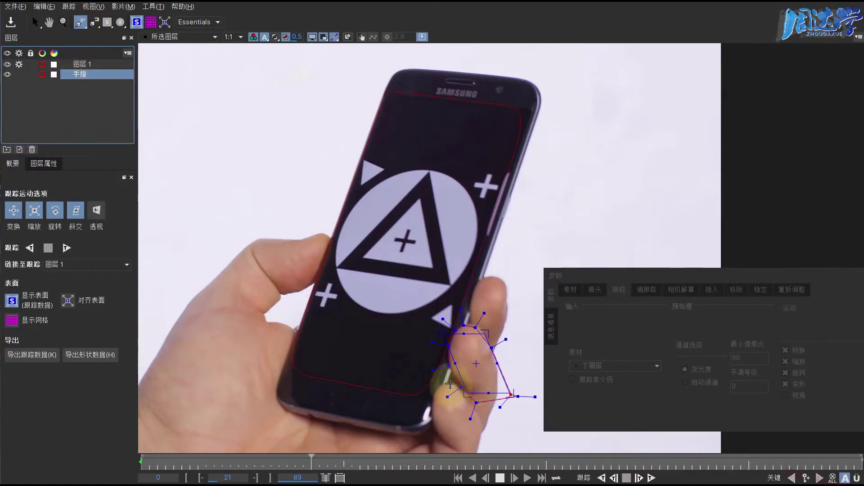
mouse_move(450, 381)
left_mouse_down()
mouse_move(438, 433)
mouse_move(480, 428)
left_mouse_up()
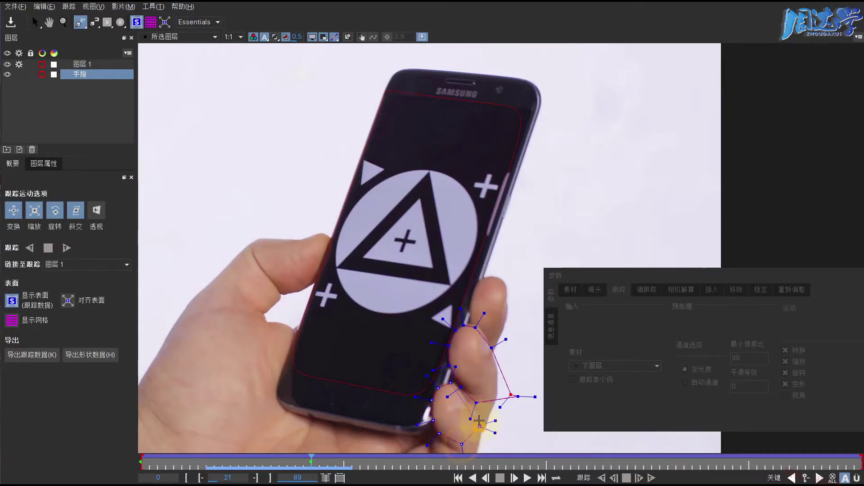
right_click(480, 414)
Step: Select 图层 1 and show its Insert settings
left_click(70, 76)
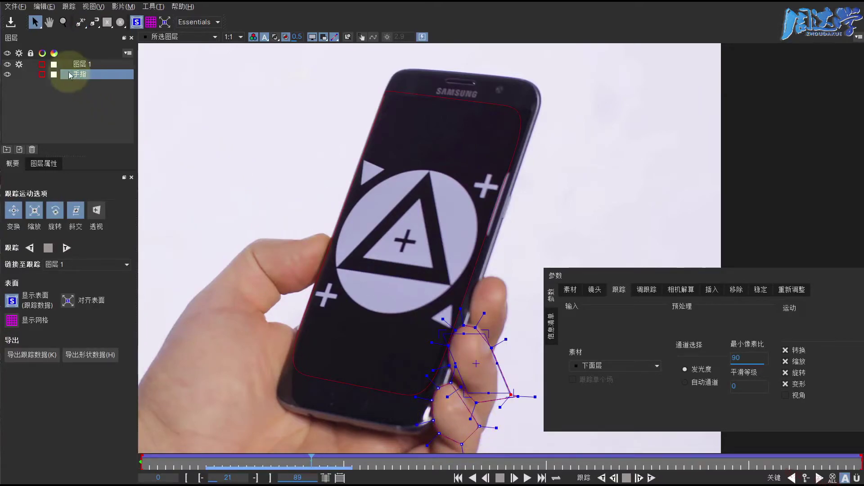
left_click(79, 64)
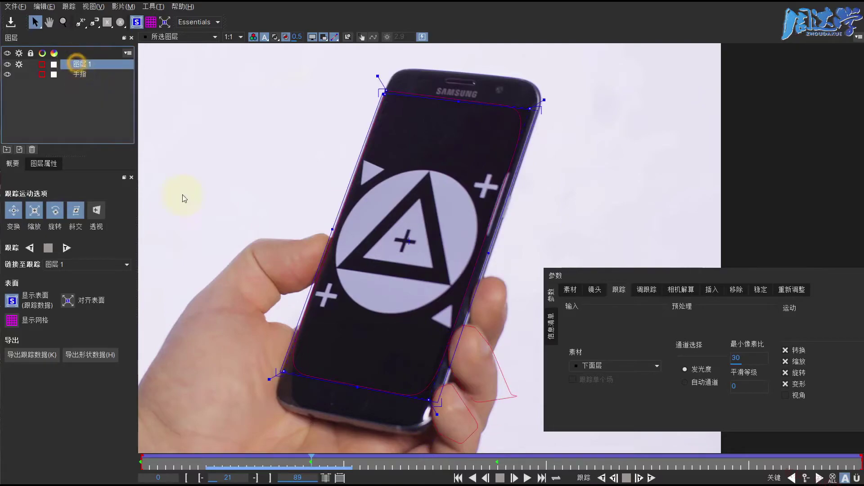
left_click(710, 290)
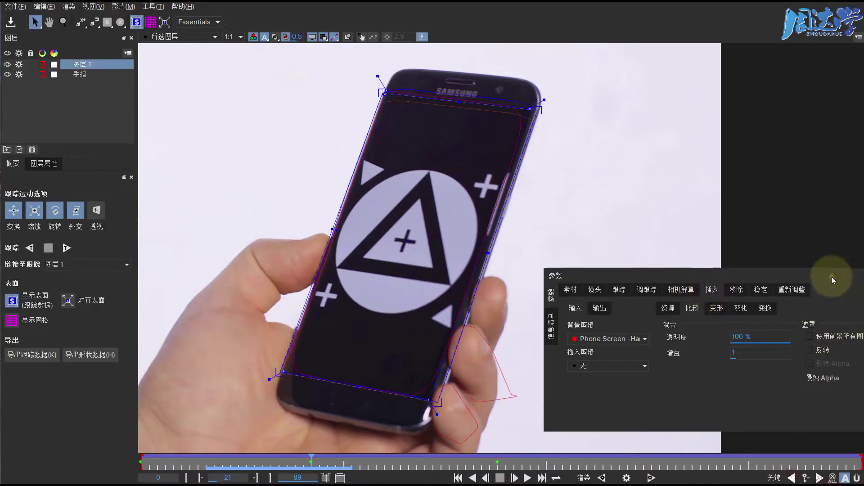
Step: Mask 图层 1 with the inverted 手指 layer and set Insert Clip to phone-screen-
left_click_drag(831, 275, 806, 310)
left_click(826, 320)
left_click(819, 344)
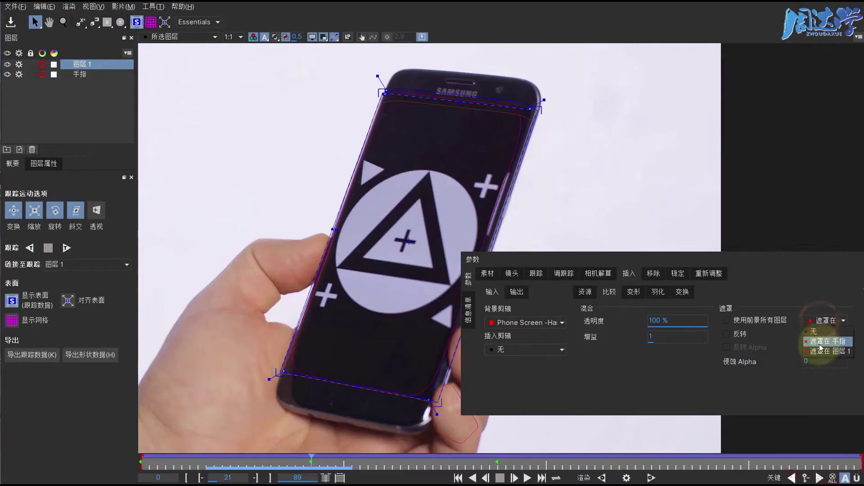
left_click(729, 335)
left_click(530, 349)
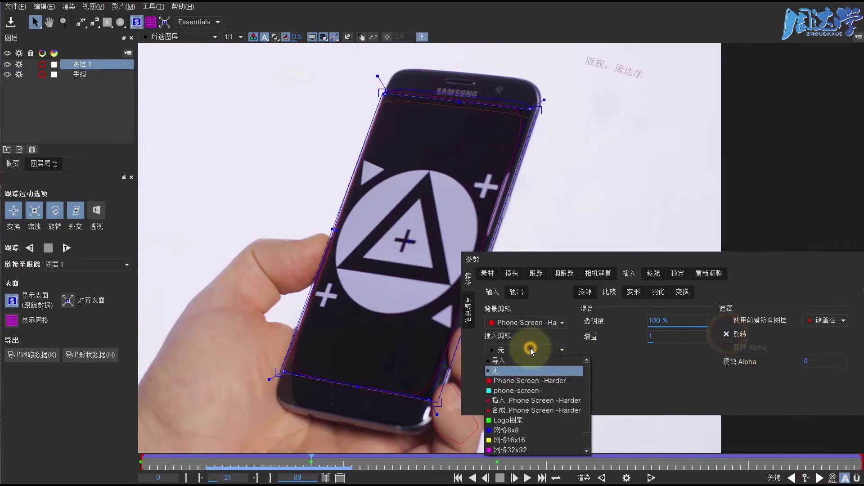
left_click(509, 390)
Step: Scrub and play the footage to preview the insert, then hide the surface outline
left_click_drag(525, 258, 628, 263)
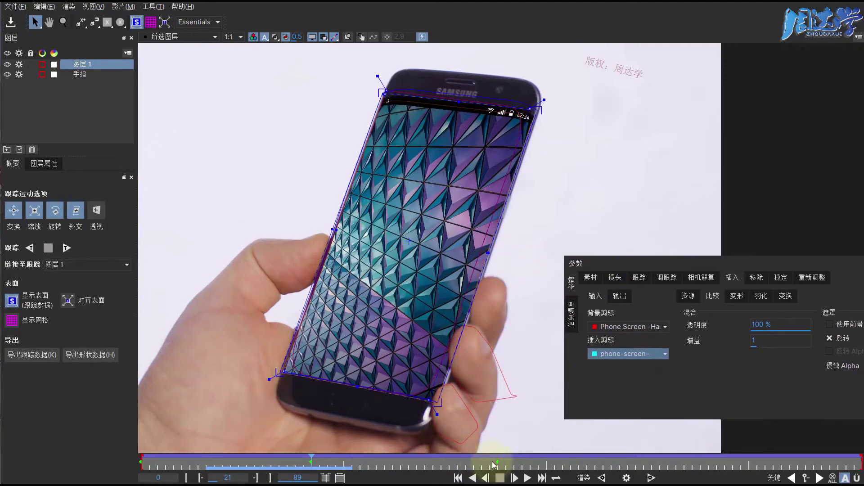
mouse_move(501, 470)
left_mouse_down()
mouse_move(193, 469)
mouse_move(473, 468)
left_mouse_up()
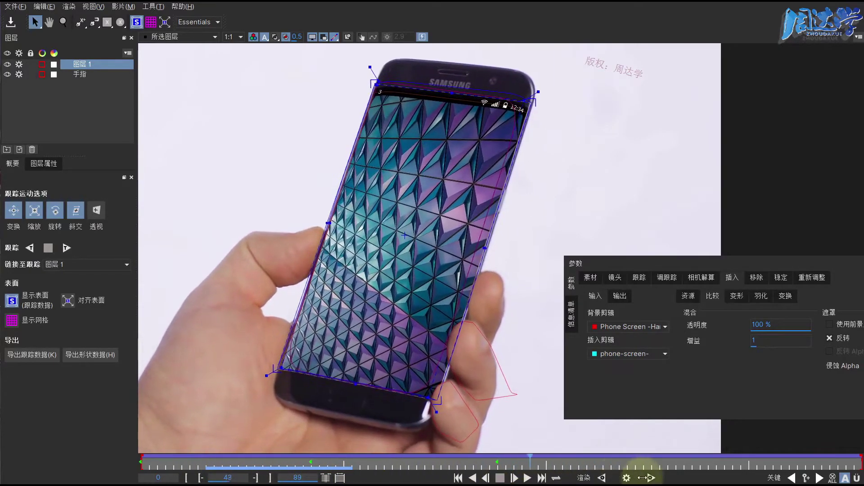
left_click_drag(320, 478, 499, 478)
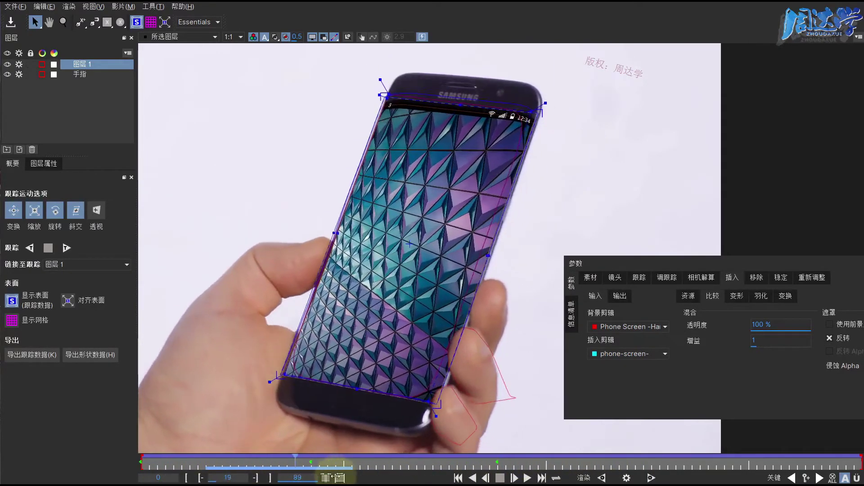
left_click(499, 478)
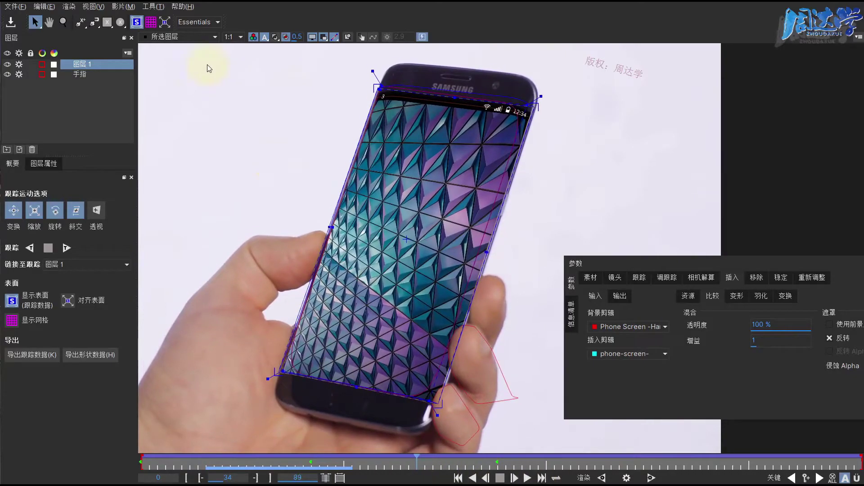
left_click(137, 22)
Step: Zoom in on the thumb at the phone's lower edge and render the composite
left_click(150, 23)
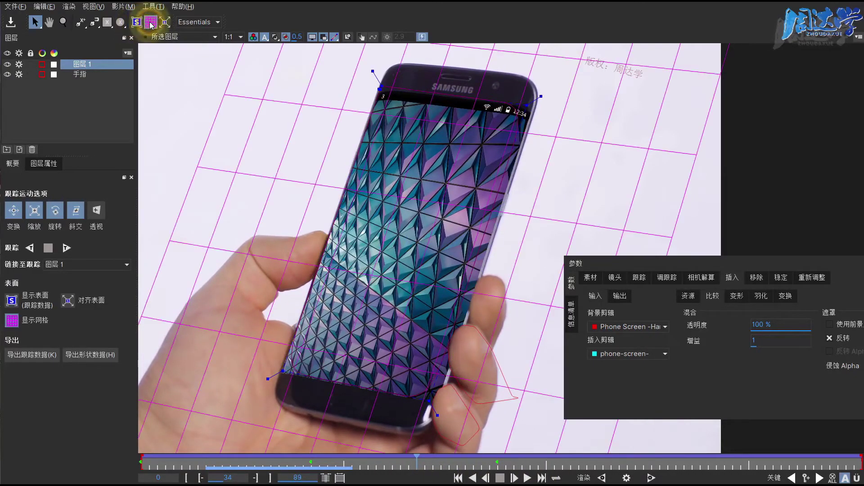
left_click(151, 23)
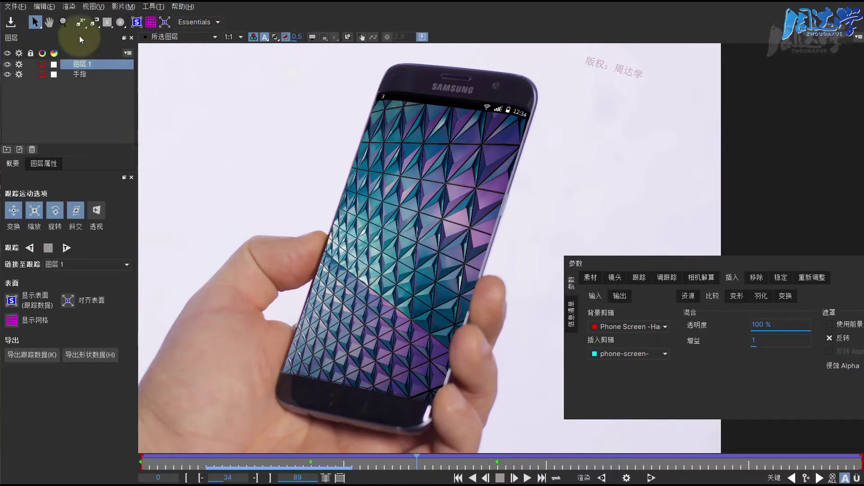
left_click(63, 21)
left_click_drag(497, 347, 505, 222)
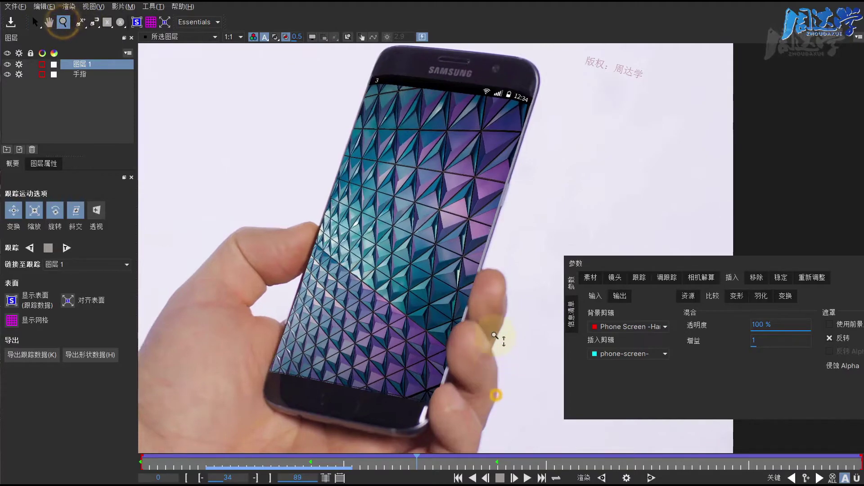
key("x")
left_click_drag(425, 310, 394, 335)
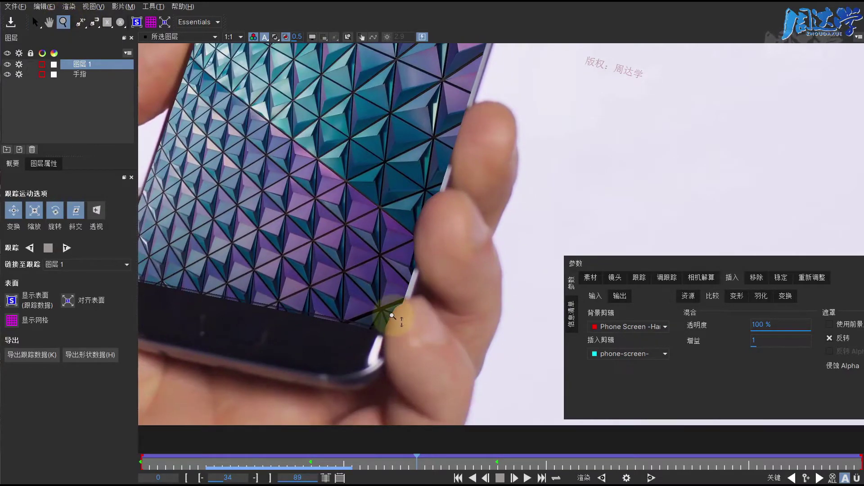
left_click(626, 478)
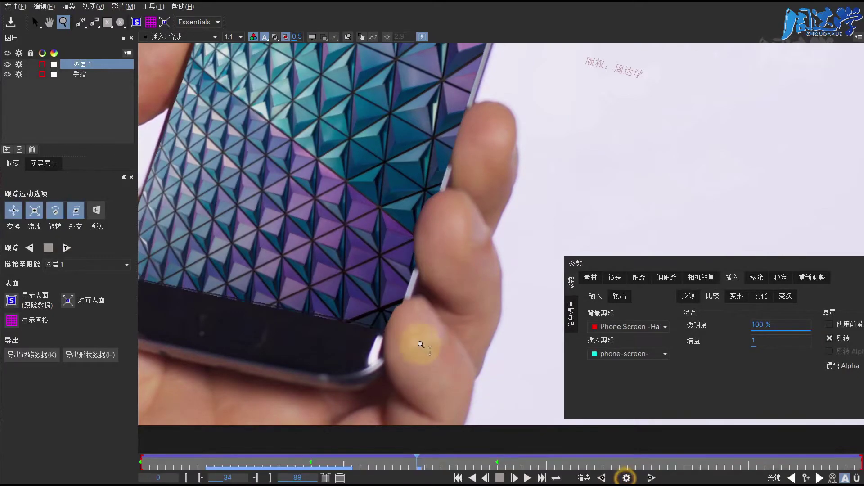
Step: Show the 手指 layer's splines, add a point to the thumb outline, and render a preview
left_click(80, 74)
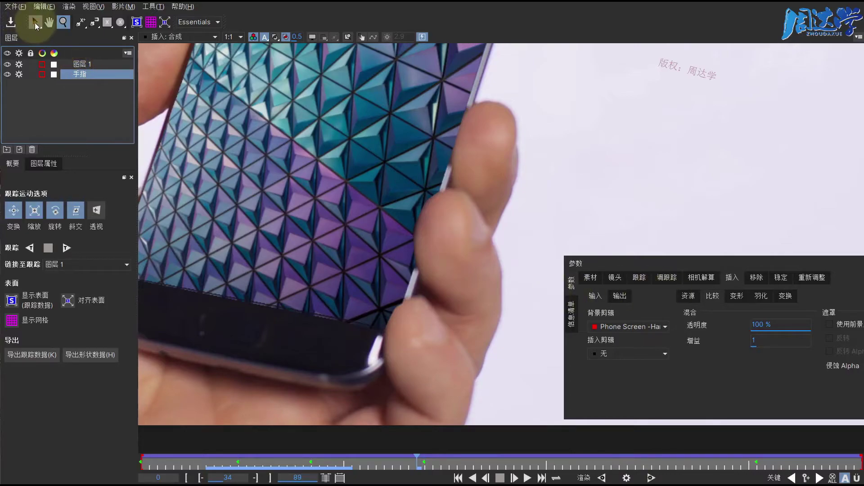
left_click(35, 22)
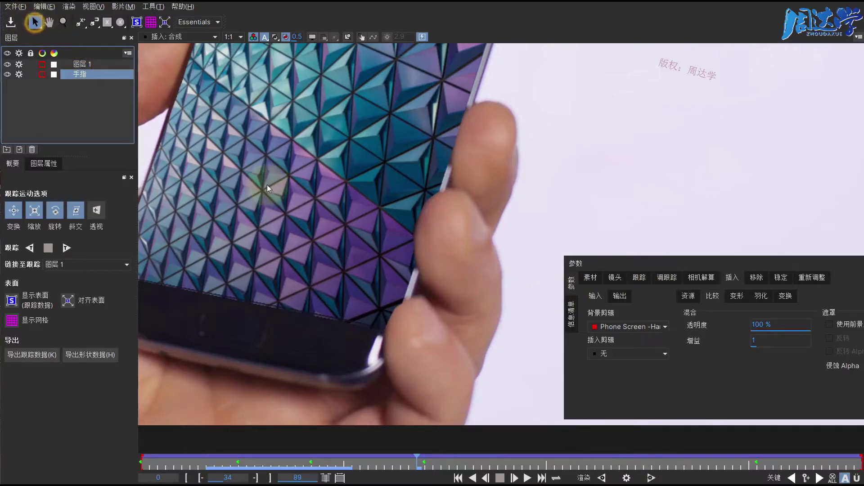
left_click(313, 38)
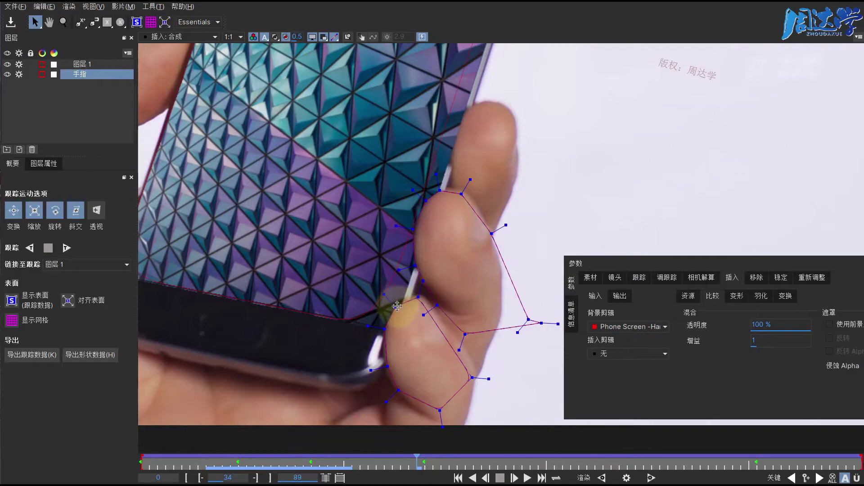
left_click(395, 304)
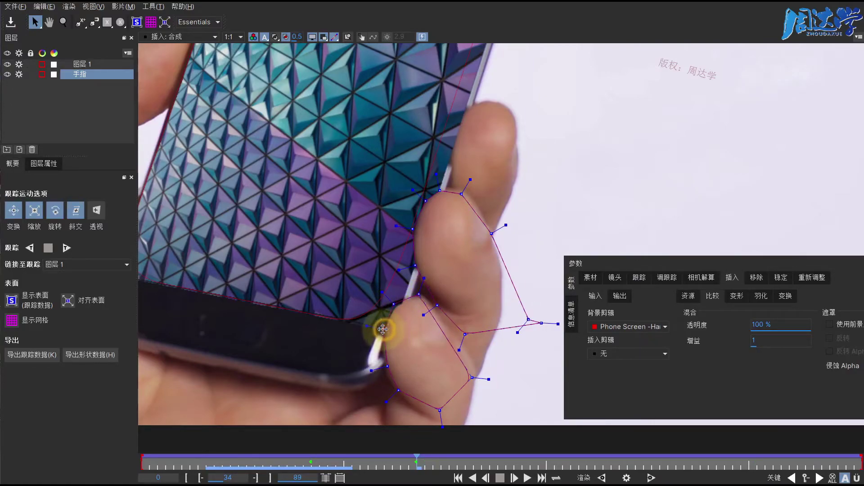
left_click(386, 367)
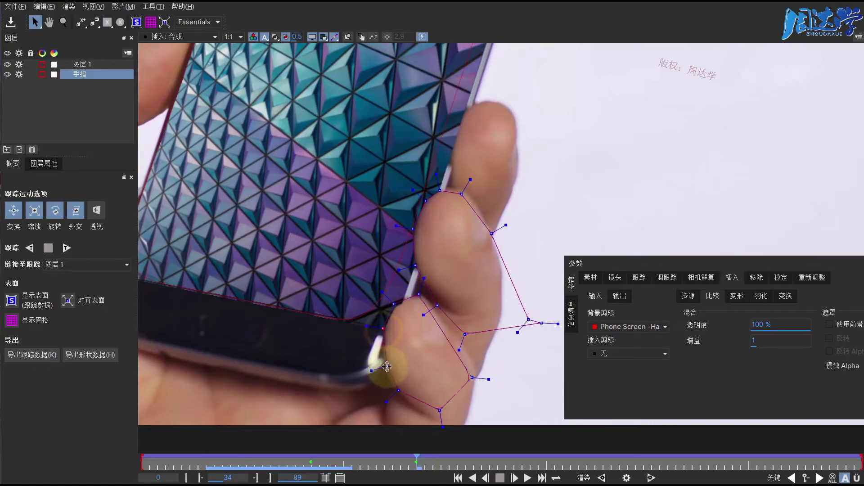
left_click(626, 478)
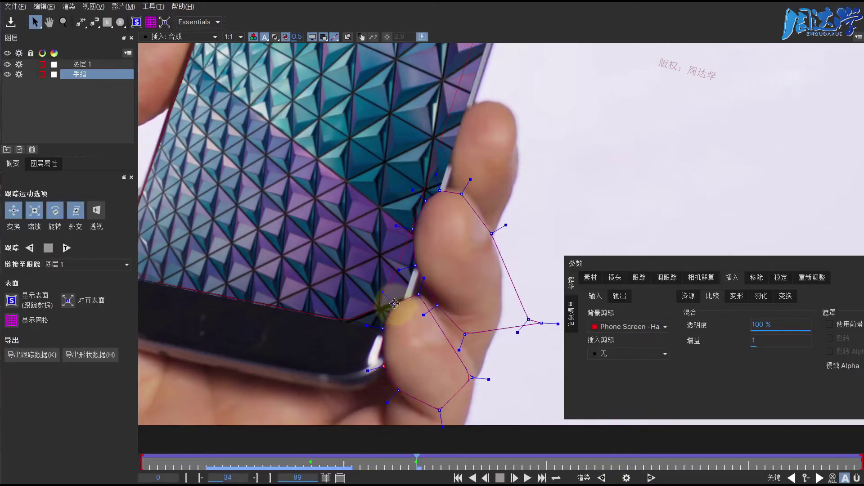
Step: Curve the outline where the thumb meets the phone edge using a tangent handle, then re-render
left_click_drag(394, 303, 386, 298)
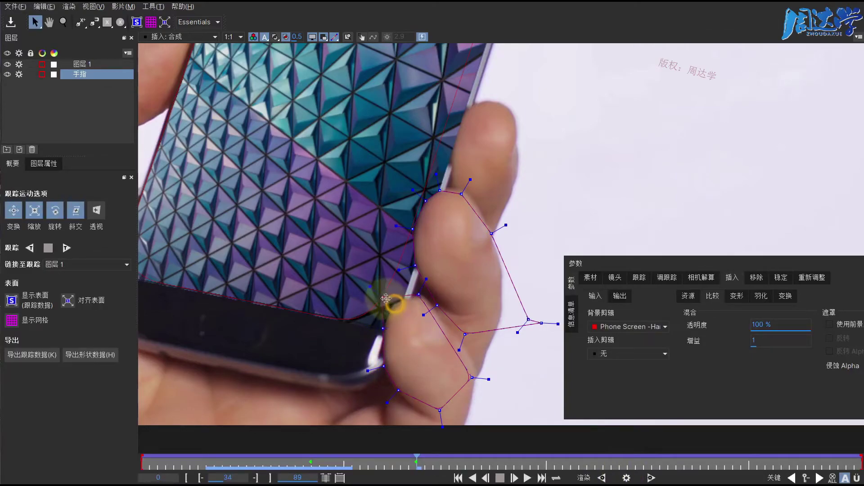
left_click(378, 331)
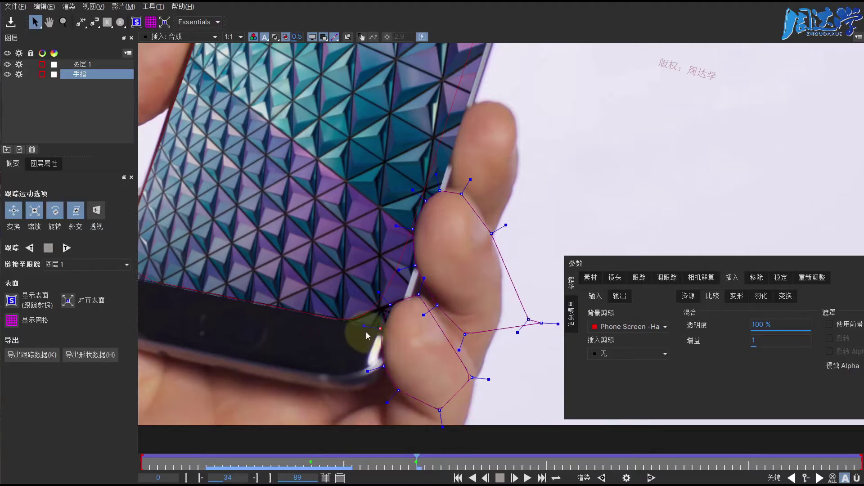
mouse_move(374, 324)
left_mouse_down()
mouse_move(401, 328)
mouse_move(370, 330)
mouse_move(384, 297)
left_mouse_up()
left_click(602, 478)
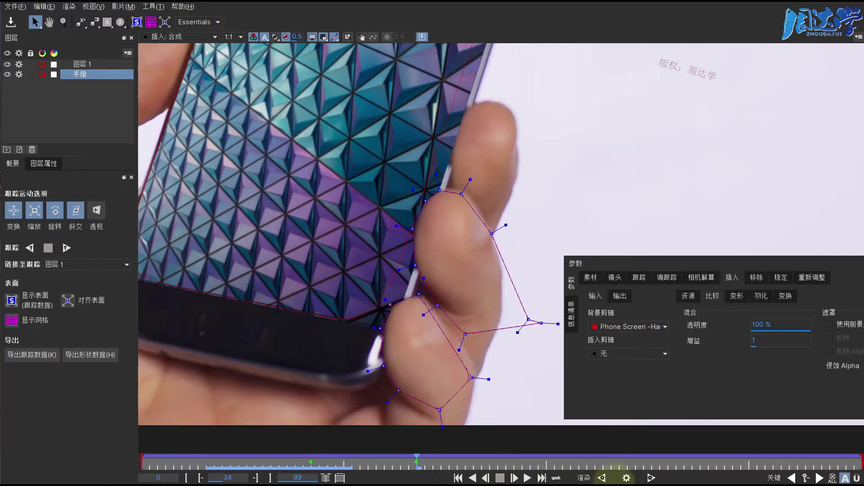
Step: Nudge another thumb outline point, render to check, hide splines, and step to frame 33
left_click(424, 287)
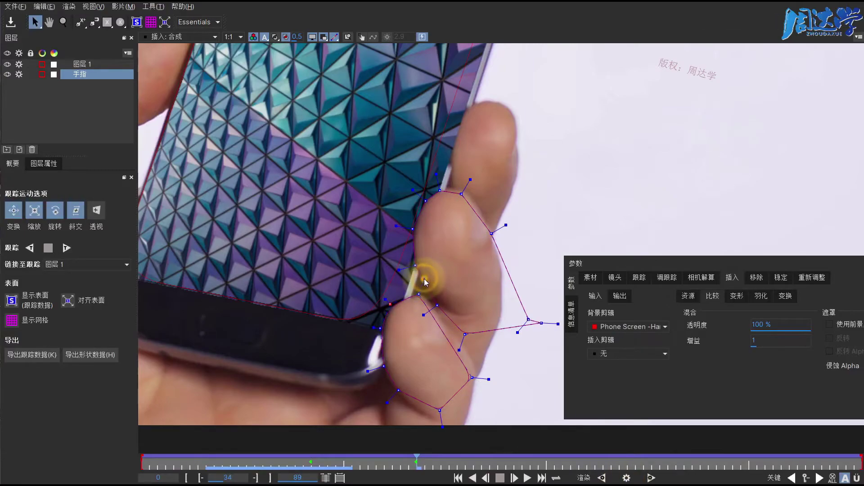
mouse_move(424, 288)
left_mouse_down()
mouse_move(423, 278)
mouse_move(419, 296)
left_mouse_up()
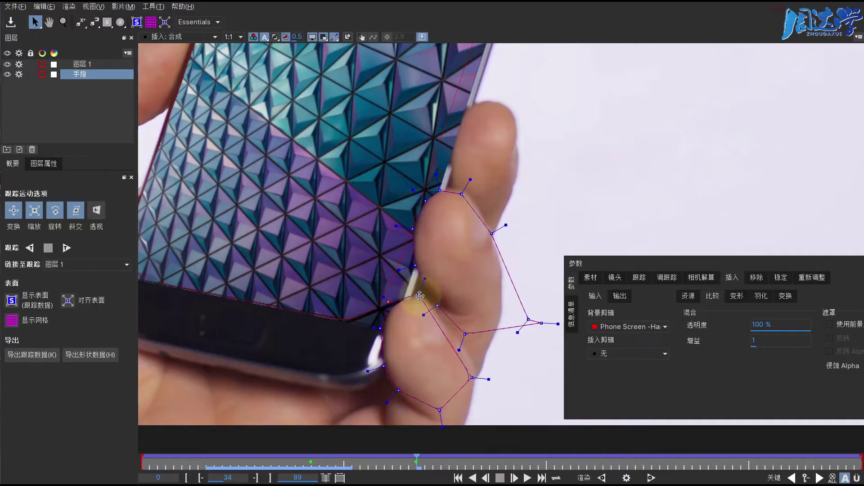
left_click(602, 478)
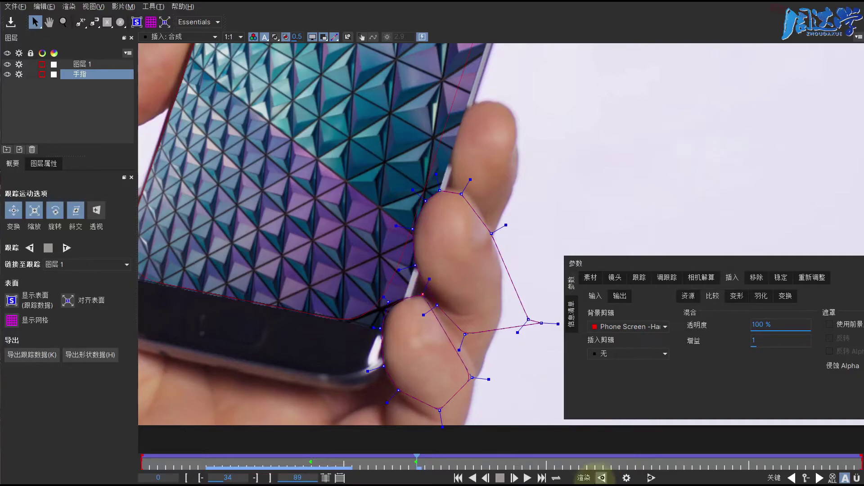
left_click(627, 478)
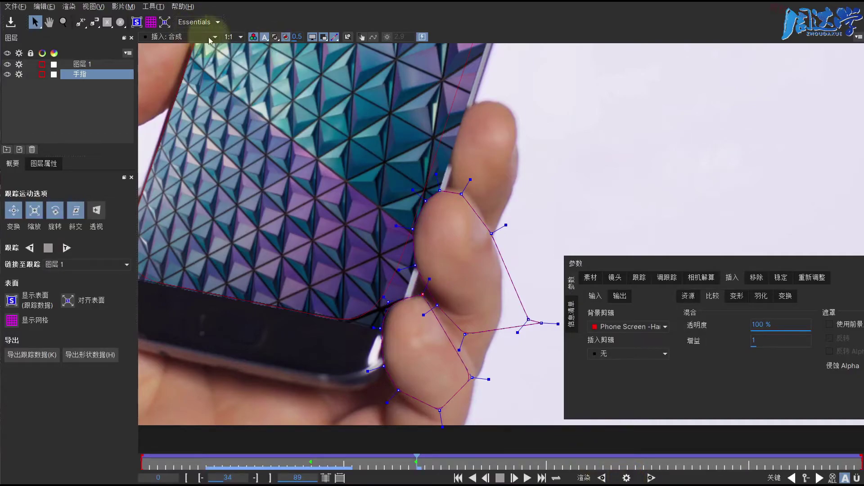
left_click(312, 37)
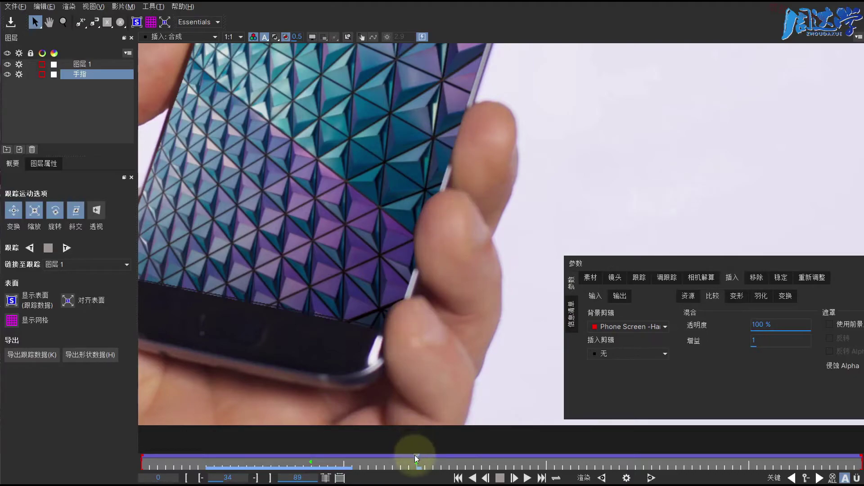
mouse_move(418, 459)
left_mouse_down()
mouse_move(407, 464)
mouse_move(417, 464)
left_mouse_up()
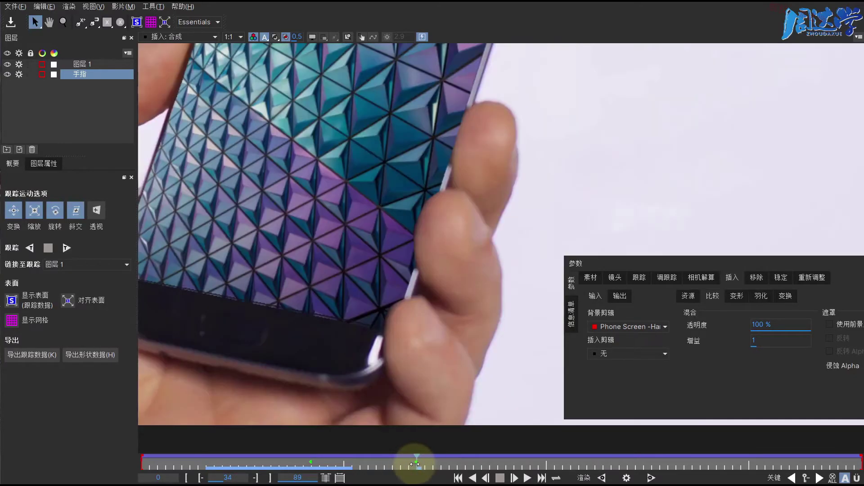
Step: Render the insert backward through earlier frames, stop it, and dock the Parameters panel at the bottom
left_click(602, 478)
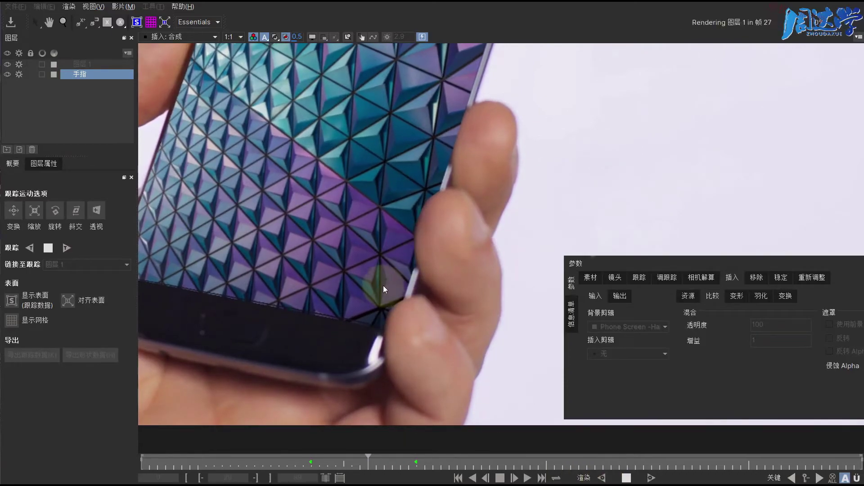
mouse_move(243, 97)
left_mouse_down()
mouse_move(439, 307)
mouse_move(441, 348)
left_mouse_up()
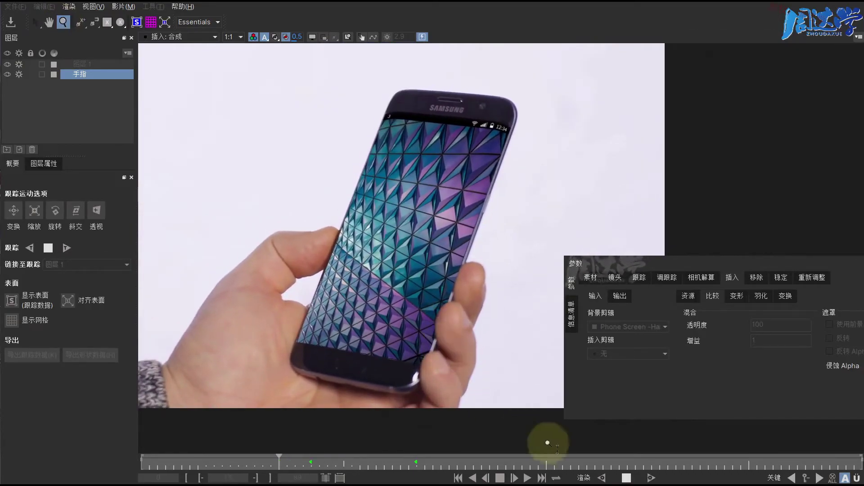
left_click(629, 481)
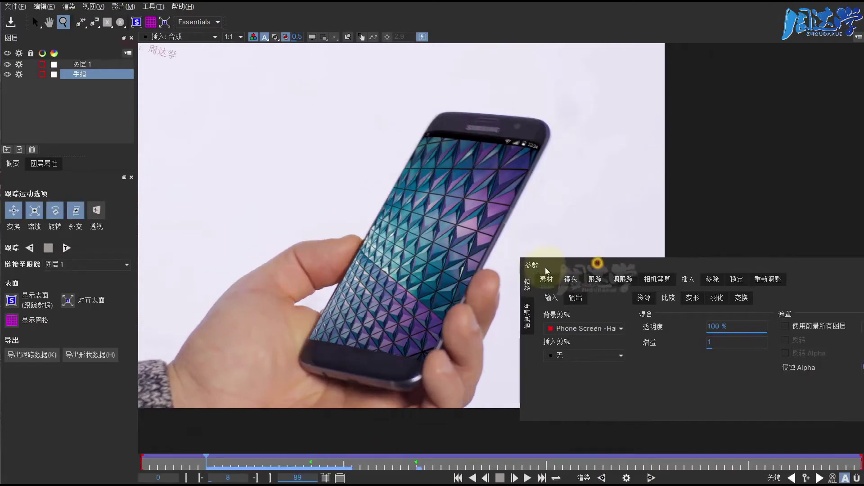
mouse_move(598, 260)
left_mouse_down()
mouse_move(97, 459)
mouse_move(140, 468)
left_mouse_up()
left_click_drag(231, 192, 237, 145)
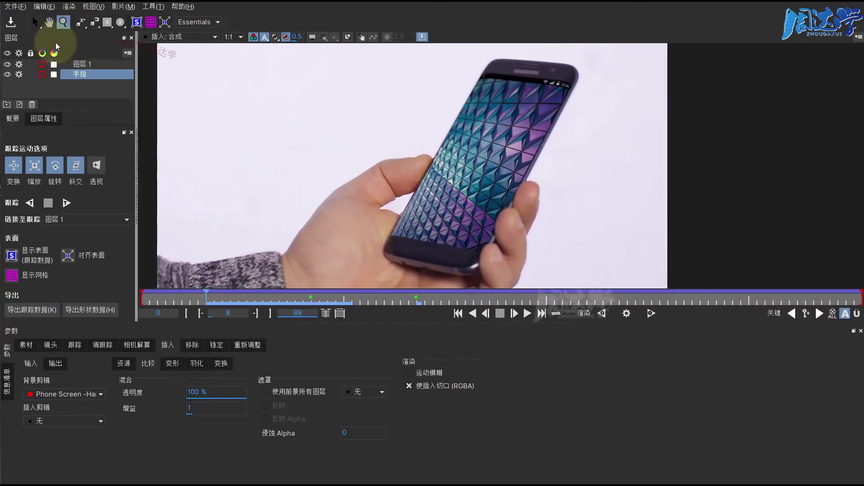
Step: Open File > Export Rendered Clip and choose QuickTime movie as the format
left_click(15, 6)
mouse_move(43, 143)
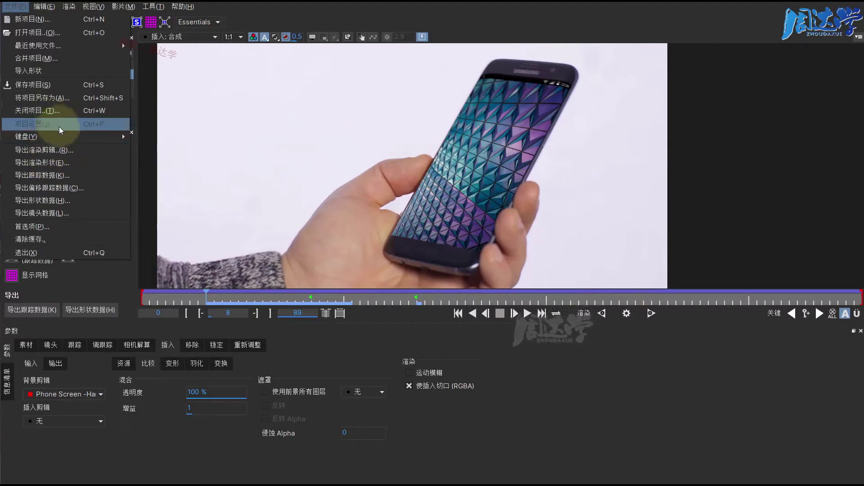
left_click(57, 150)
left_click_drag(384, 113, 442, 115)
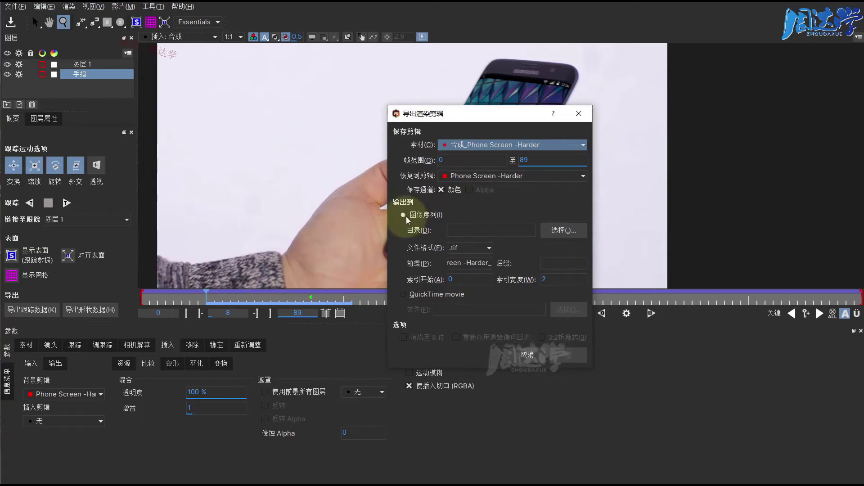
left_click(436, 295)
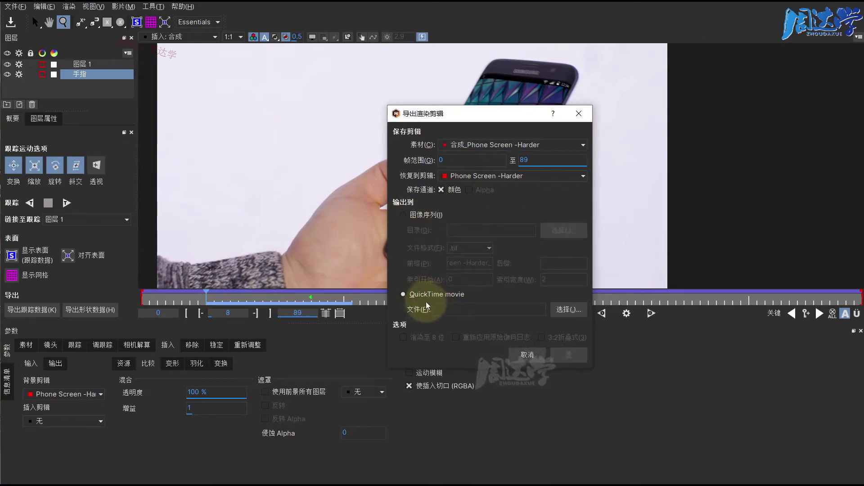
Step: Set the output file to C:\Render\Test.mov
left_click(570, 310)
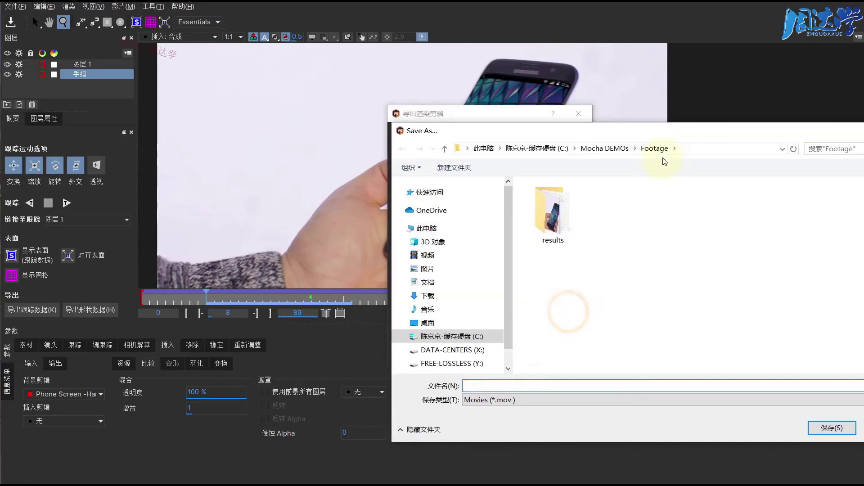
left_click_drag(630, 134, 499, 146)
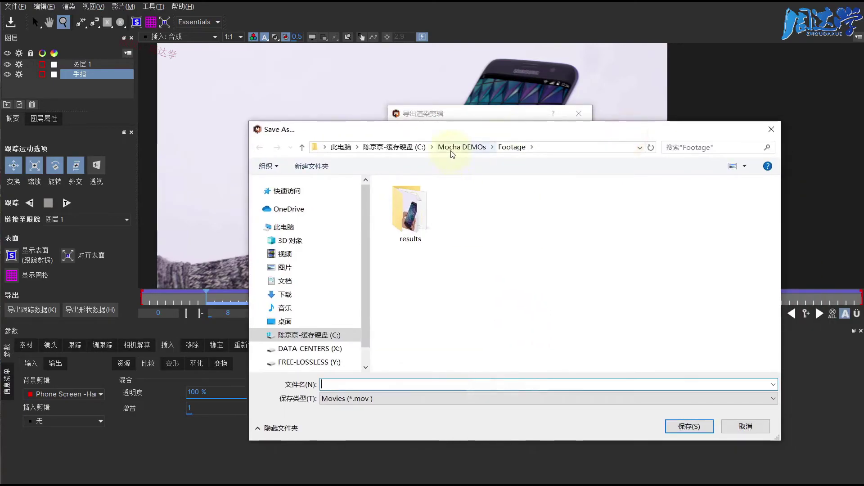
left_click(412, 148)
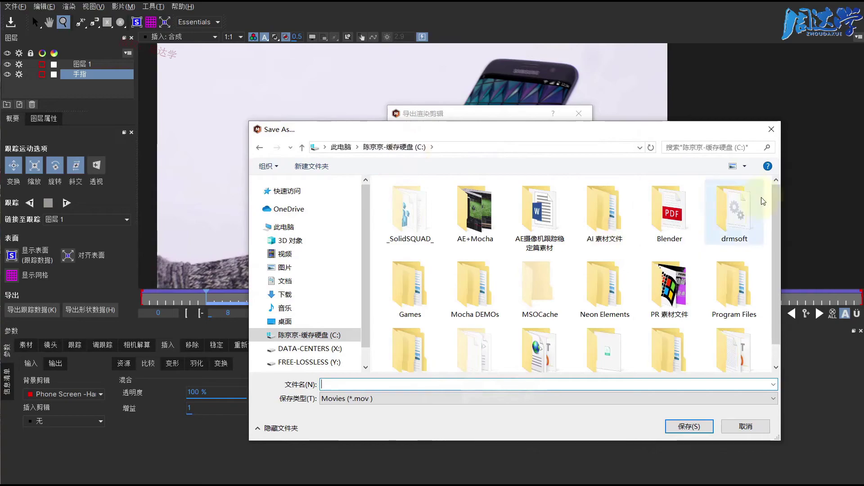
left_click_drag(781, 208, 780, 246)
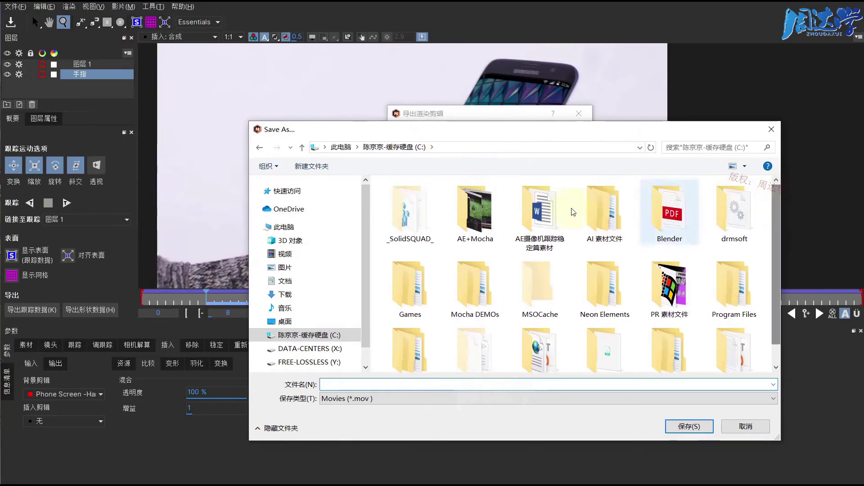
double_click(406, 337)
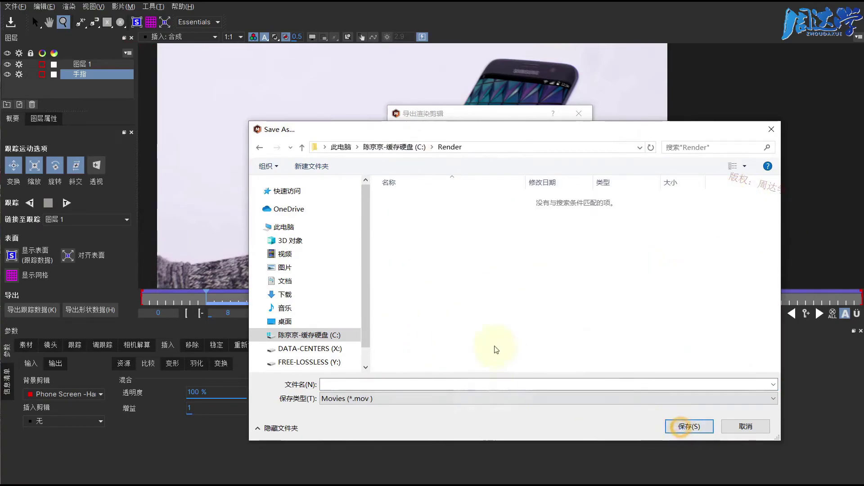
left_click(333, 386)
type("Test")
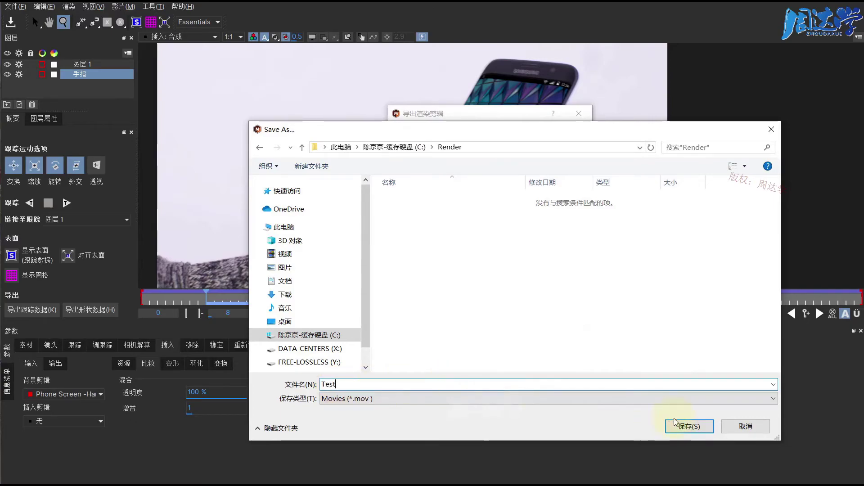
left_click(677, 425)
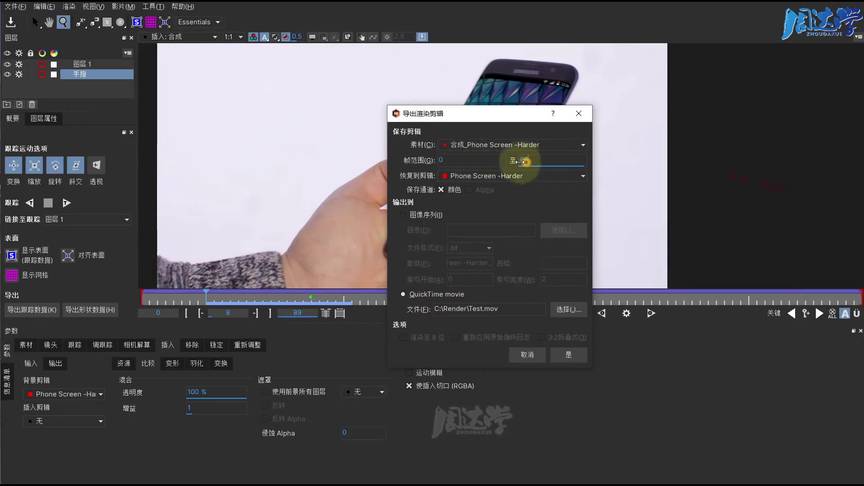
Step: Shorten the export frame range end to about 38 and confirm the QuickTime export
left_click_drag(523, 161, 397, 170)
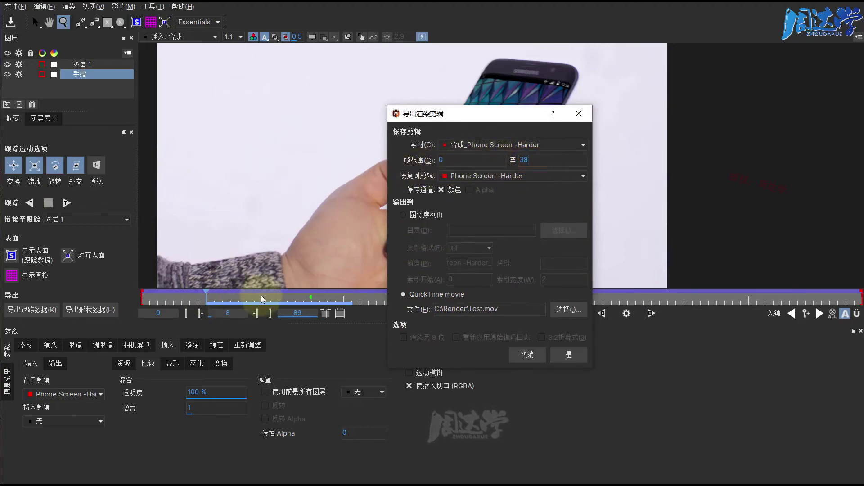
left_click_drag(524, 158, 515, 158)
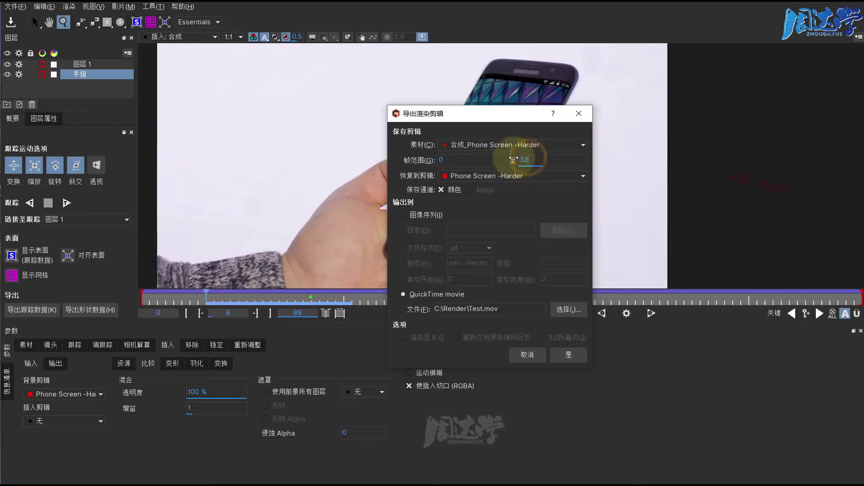
left_click(568, 355)
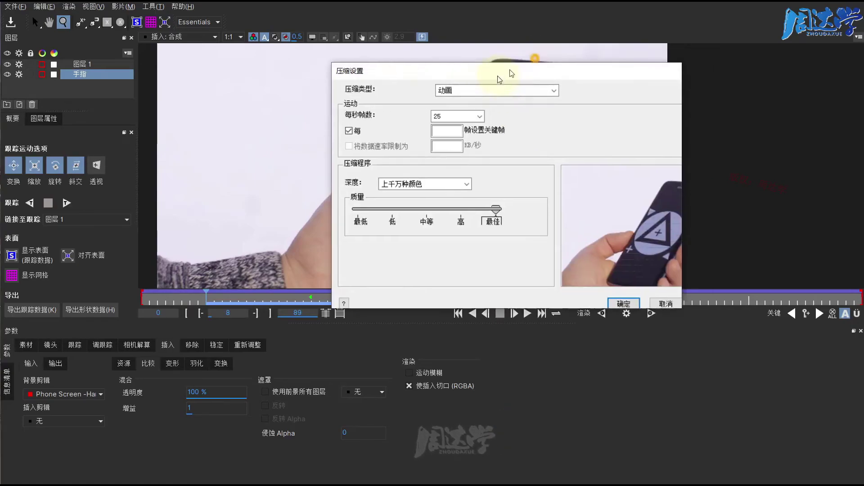
Step: Pick H.264 as the compression type, then cancel the QuickTime compression setup
left_click_drag(512, 73, 439, 100)
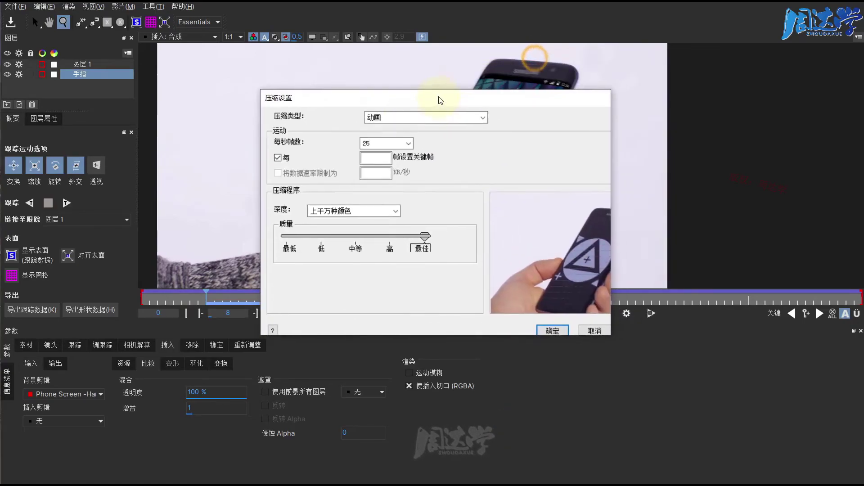
left_click(391, 119)
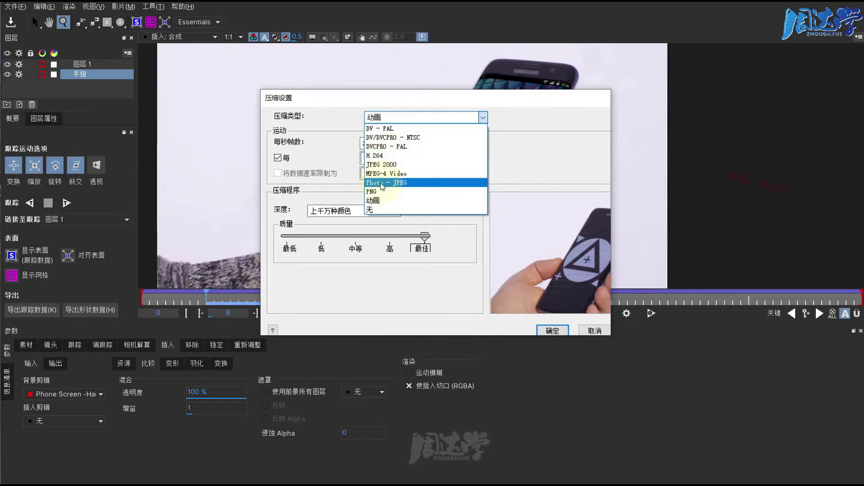
left_click(377, 156)
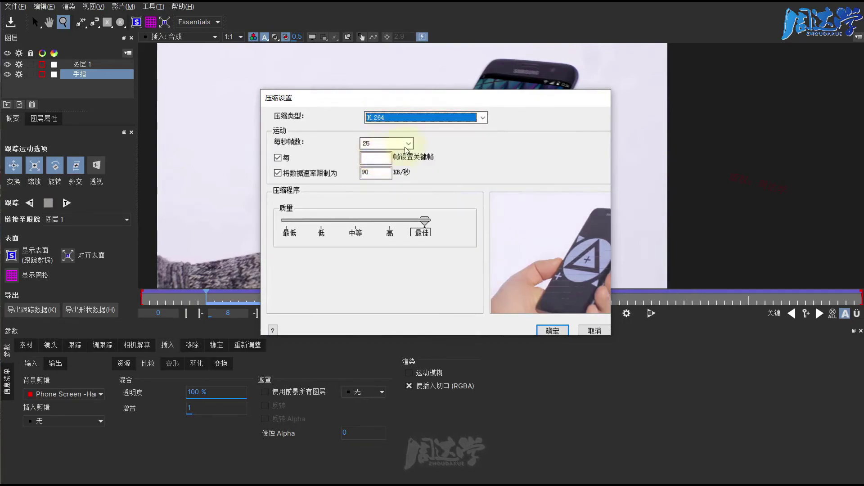
left_click(595, 332)
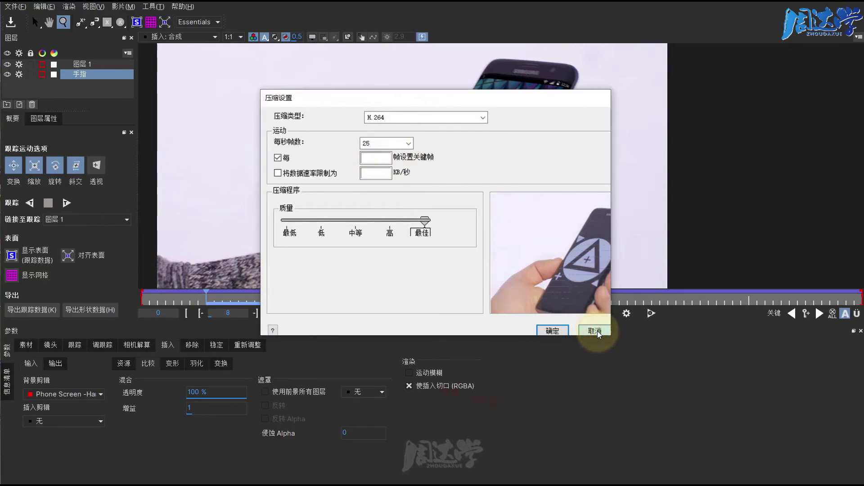
left_click(439, 249)
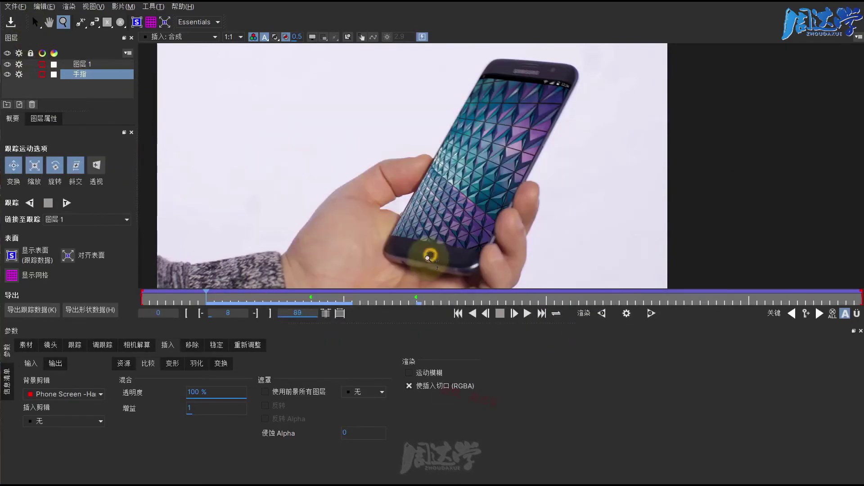
Step: Open the 导出渲染剪辑 settings and set the output to an 图像序列 in .tif format
left_click(15, 7)
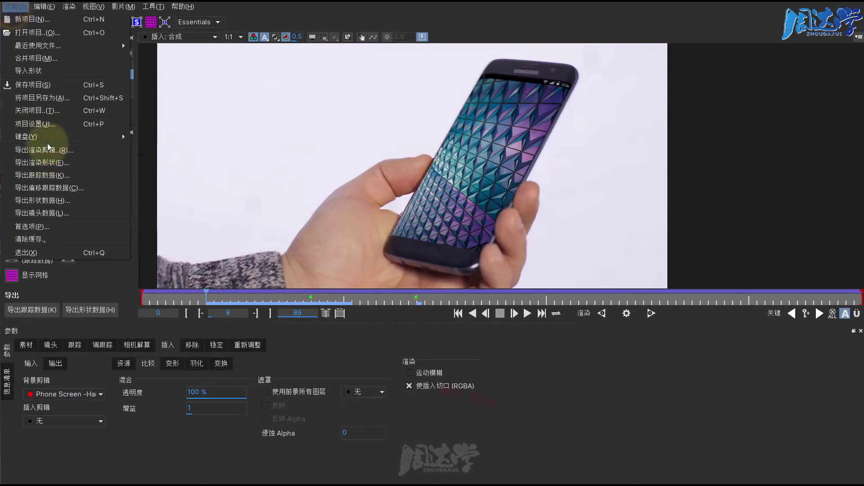
left_click(48, 149)
left_click(364, 212)
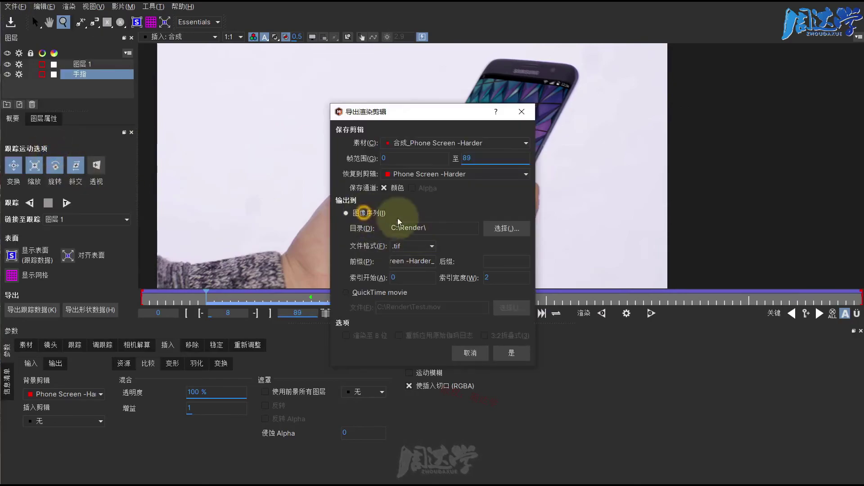
left_click(421, 248)
left_click(423, 248)
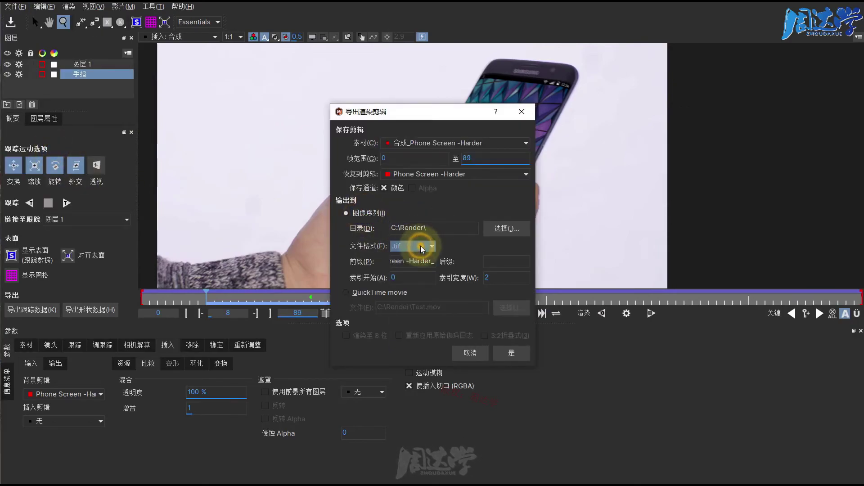
triple_click(419, 262)
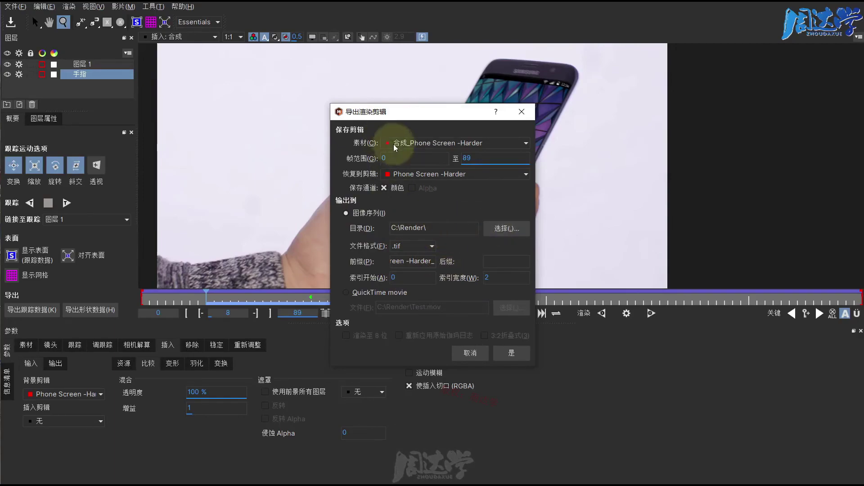
Step: Set the export range end to frame 30 and render the sequence to C:\Render
double_click(473, 159)
type("36")
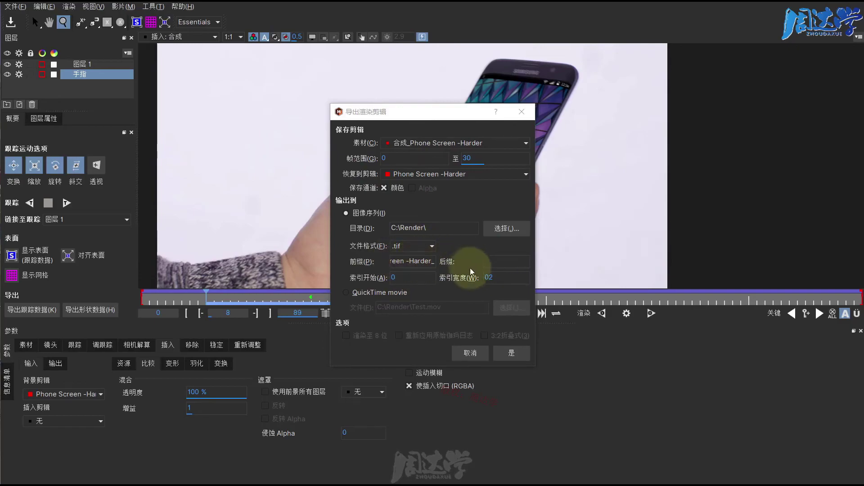
left_click(509, 353)
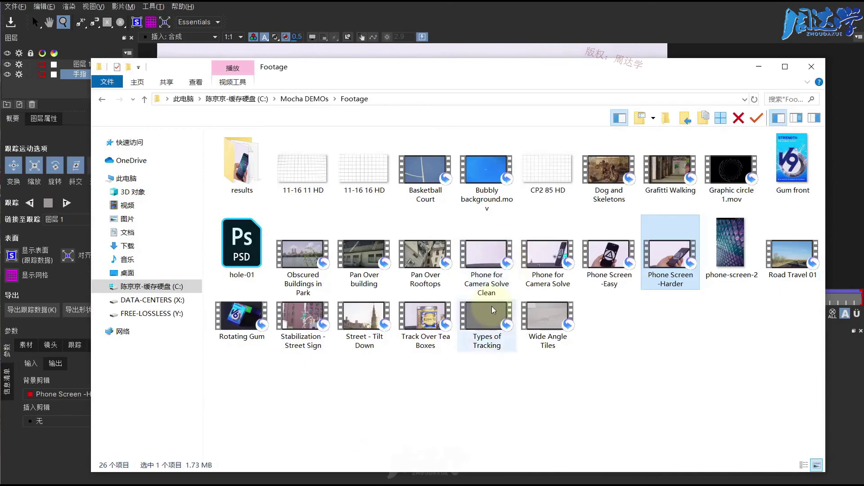
Step: Go to C:\Render and open 合成_Phone Screen -Harder_30.tif in Photos
key("alt+Up")
left_click(243, 98)
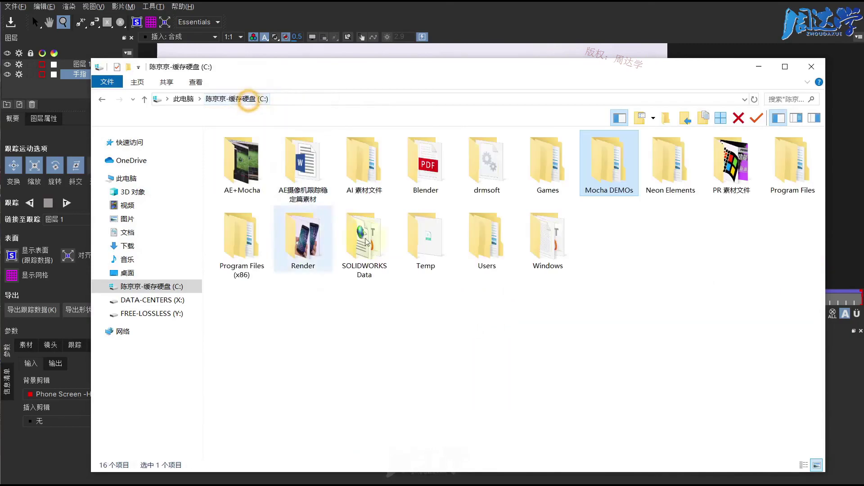
left_click(315, 246)
double_click(316, 245)
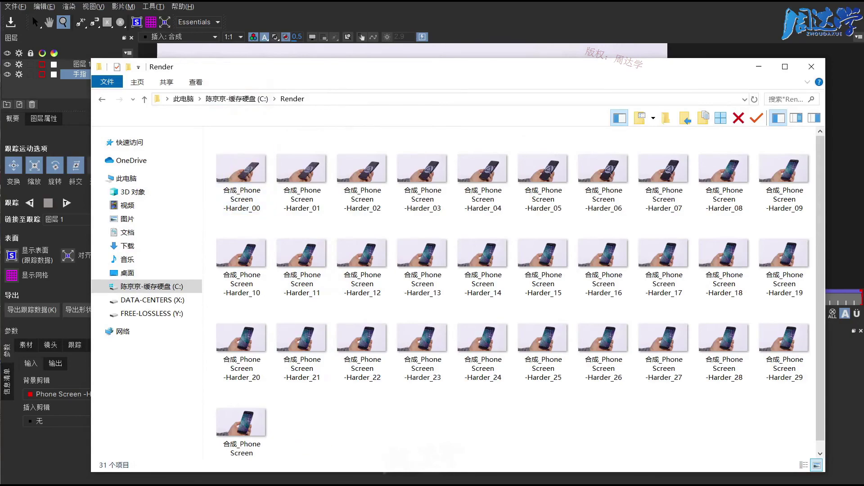
double_click(241, 423)
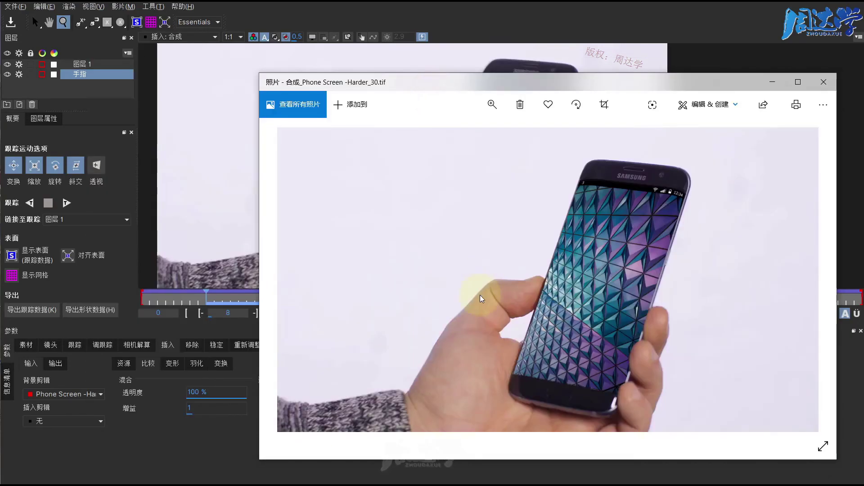
Step: Page through rendered frames 20 to 28 to check the pattern behind the thumb, then close Photos
scroll(481, 298, "up", 3)
scroll(499, 298, "up", 2)
scroll(549, 297, "up", 2)
scroll(606, 260, "up", 3)
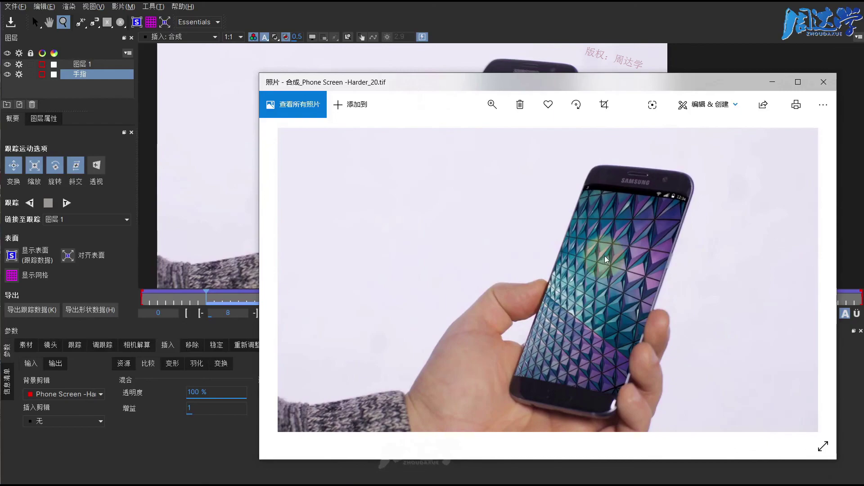
scroll(640, 217, "down", 2)
scroll(695, 177, "down", 3)
scroll(702, 176, "down", 2)
scroll(765, 177, "down", 1)
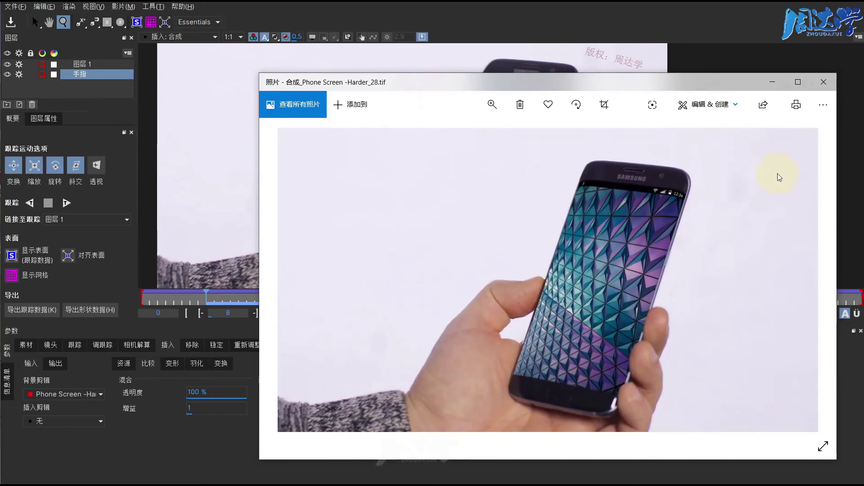
left_click(824, 82)
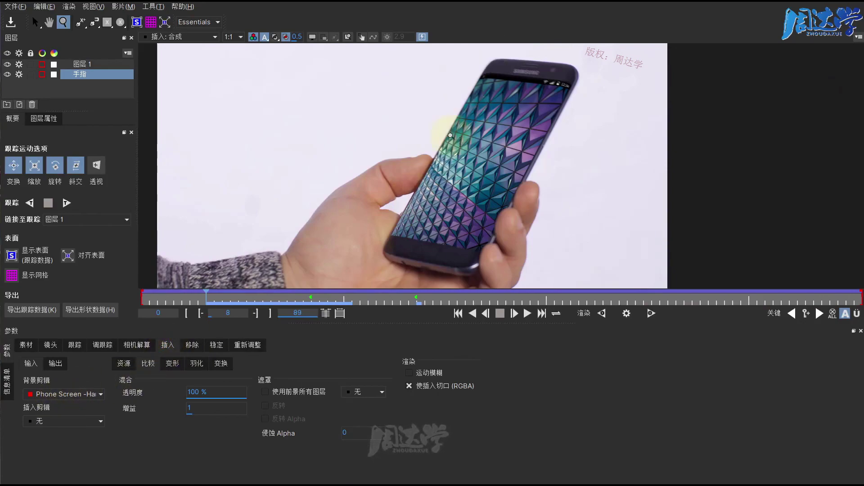
Step: Review the insert's 变形 and 变换 settings, then enable 运动模糊 under 渲染
left_click(174, 365)
left_click(137, 390)
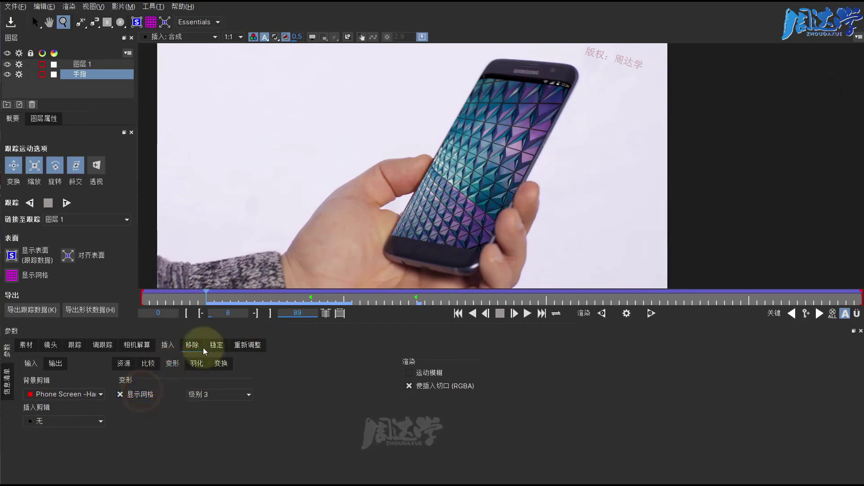
left_click(197, 363)
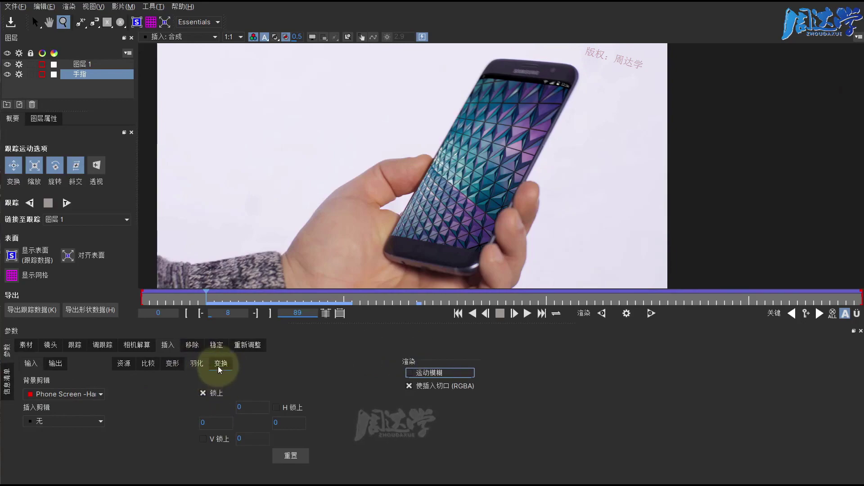
left_click(410, 373)
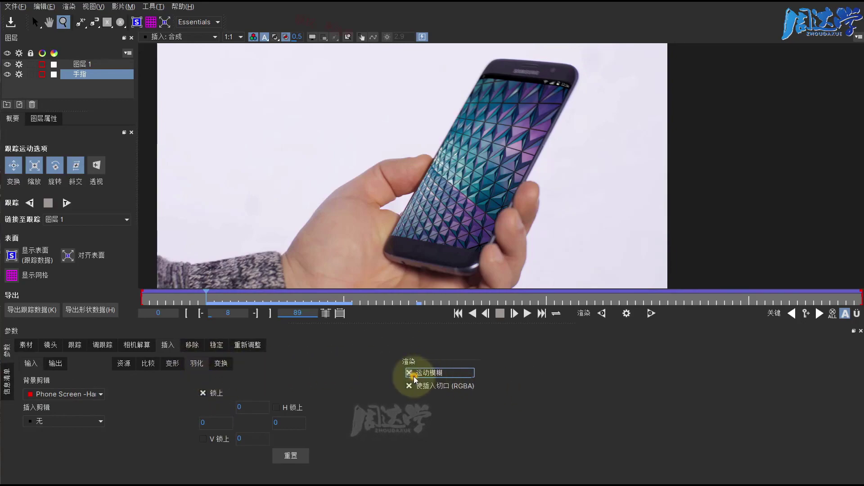